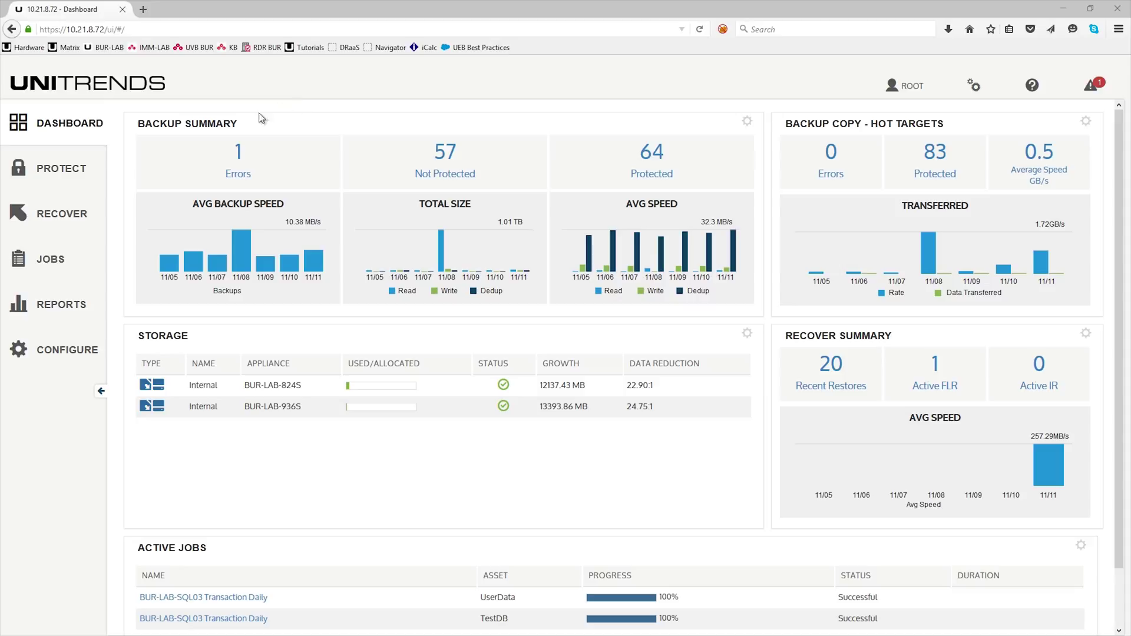
Filter the Backup Catalog to the 'farm' asset and expand the Farm backups
left_click(52, 217)
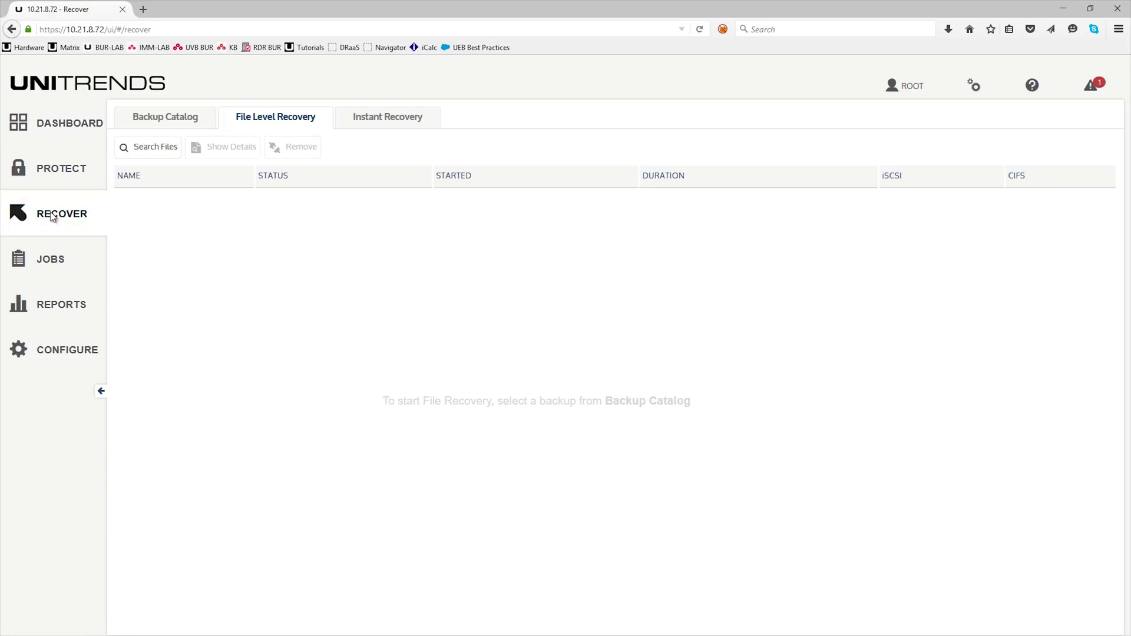
left_click(155, 121)
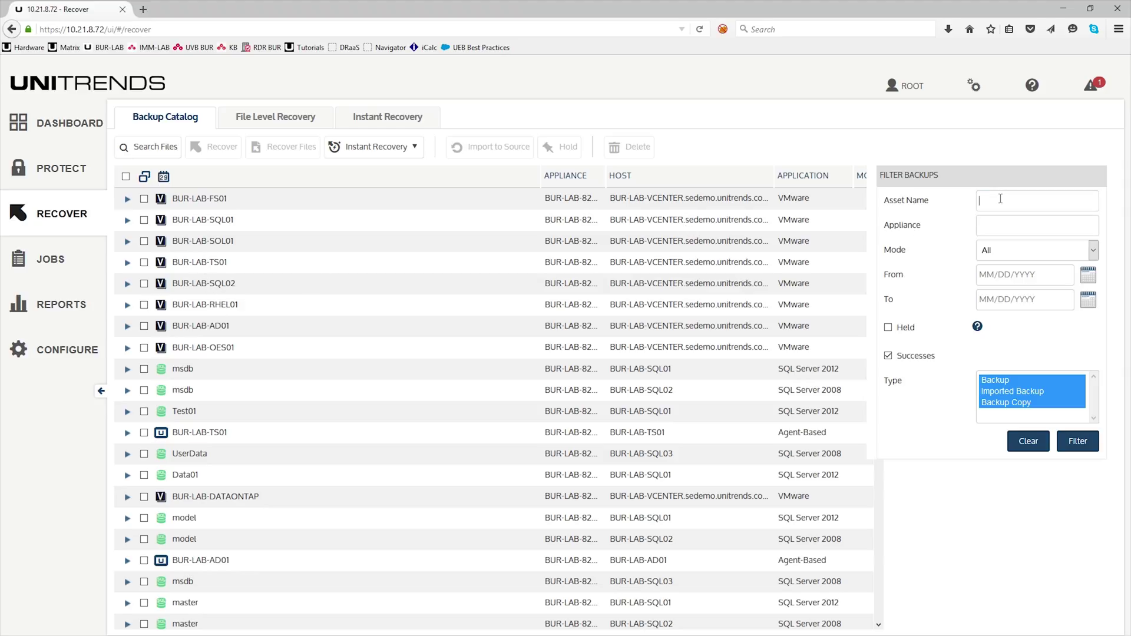
key("Return")
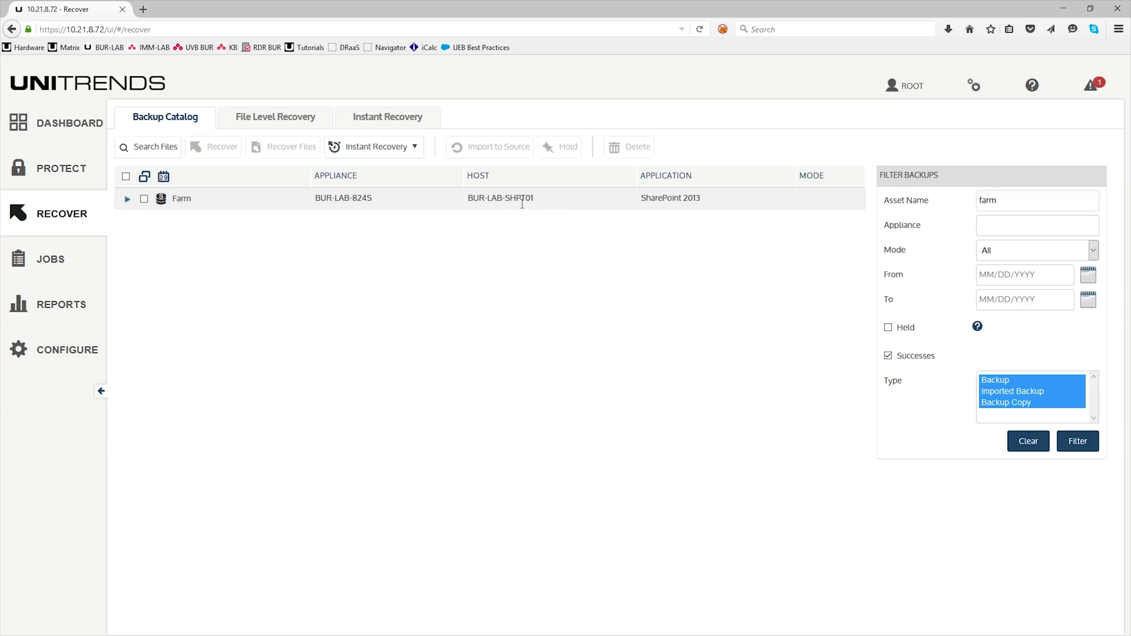
left_click(127, 199)
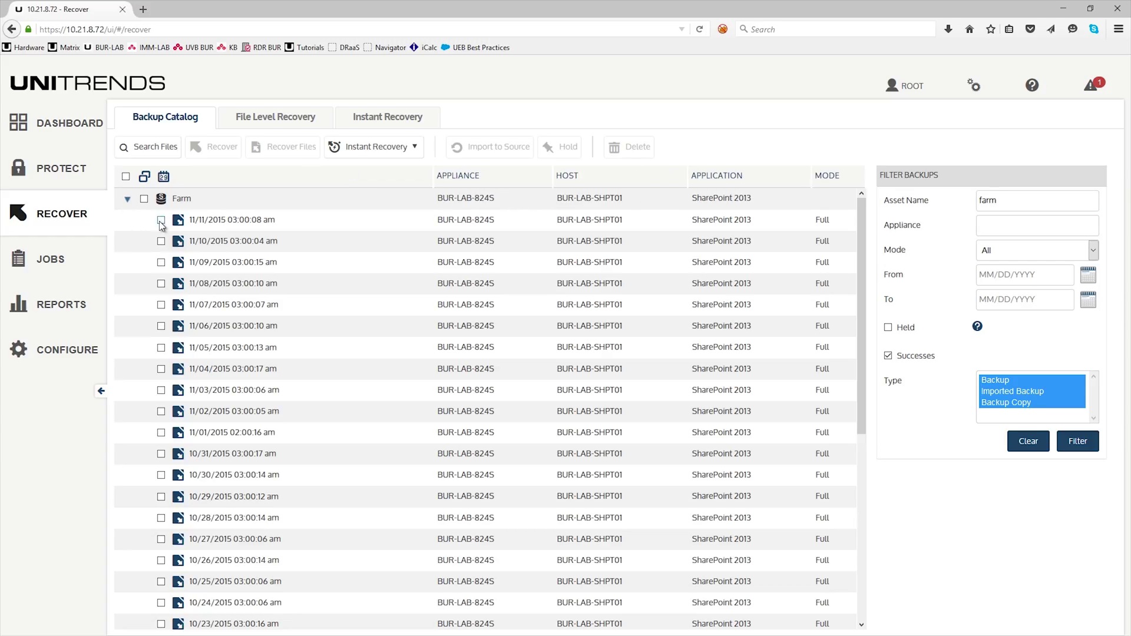
Start a file level recovery from the 11/11/2015 03:00:08 am Farm backup
left_click(161, 221)
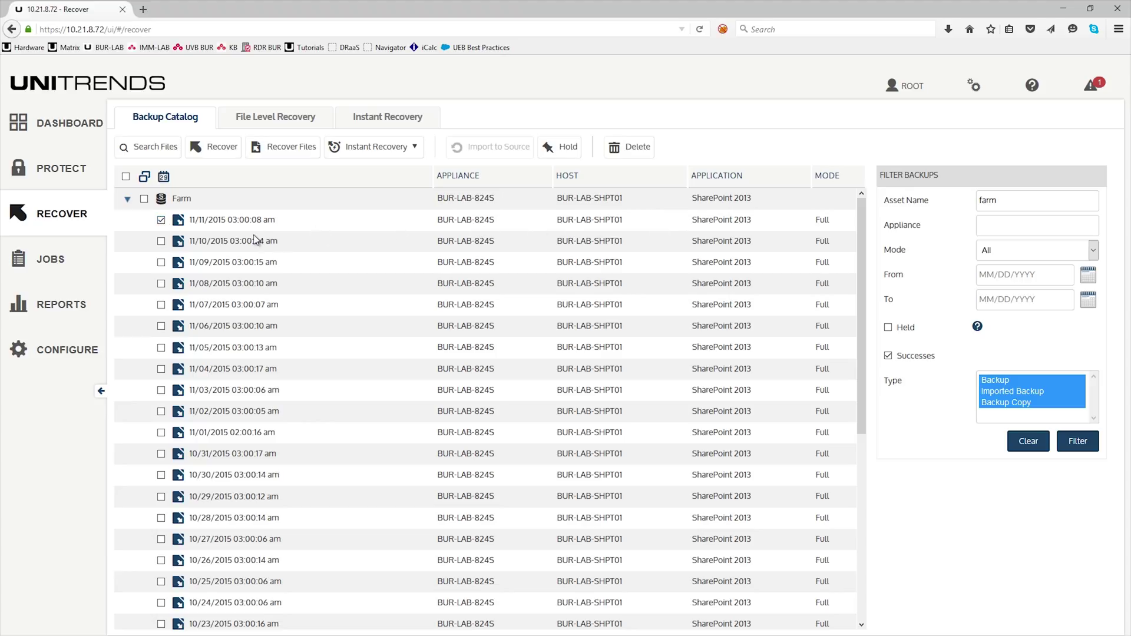
left_click(289, 147)
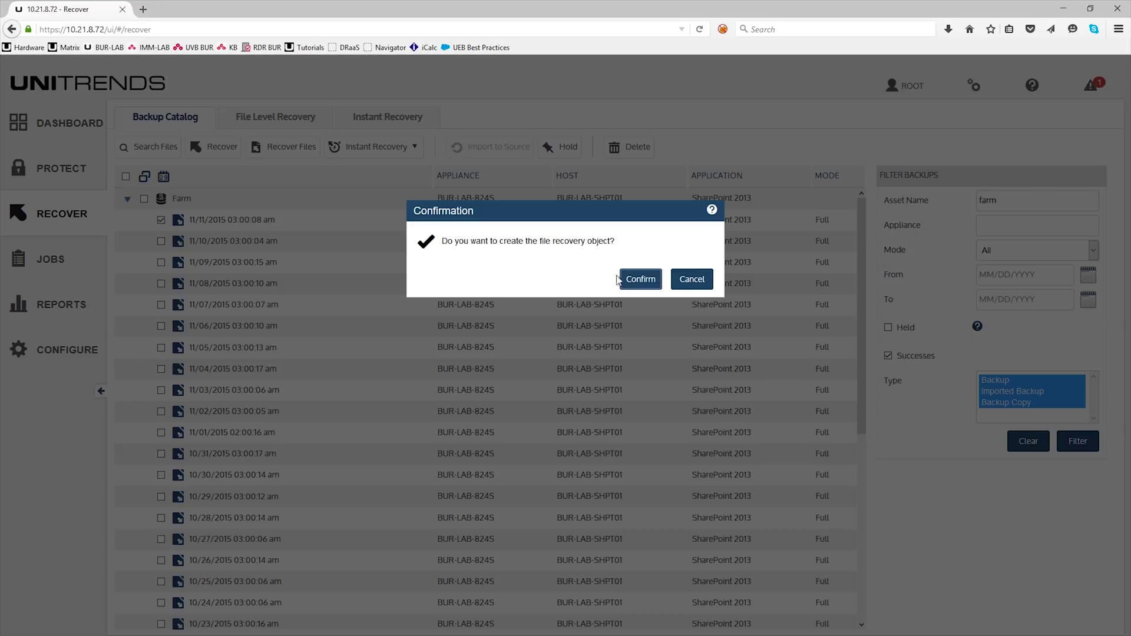
left_click(640, 284)
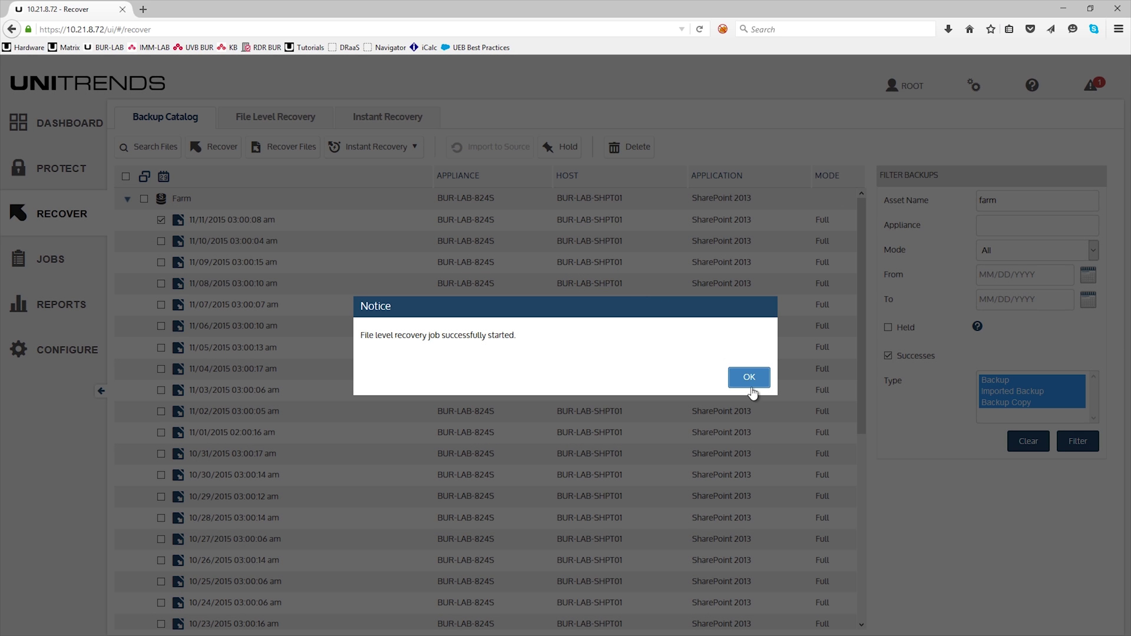
left_click(749, 378)
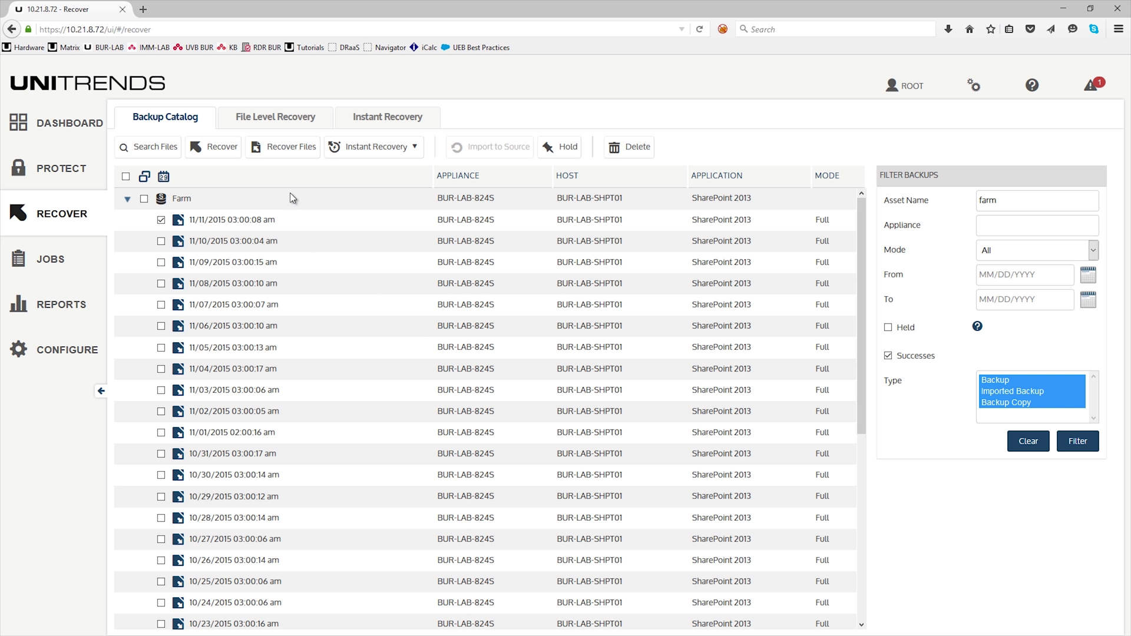
Show the details of the Farm object in the File Level Recovery list
left_click(269, 120)
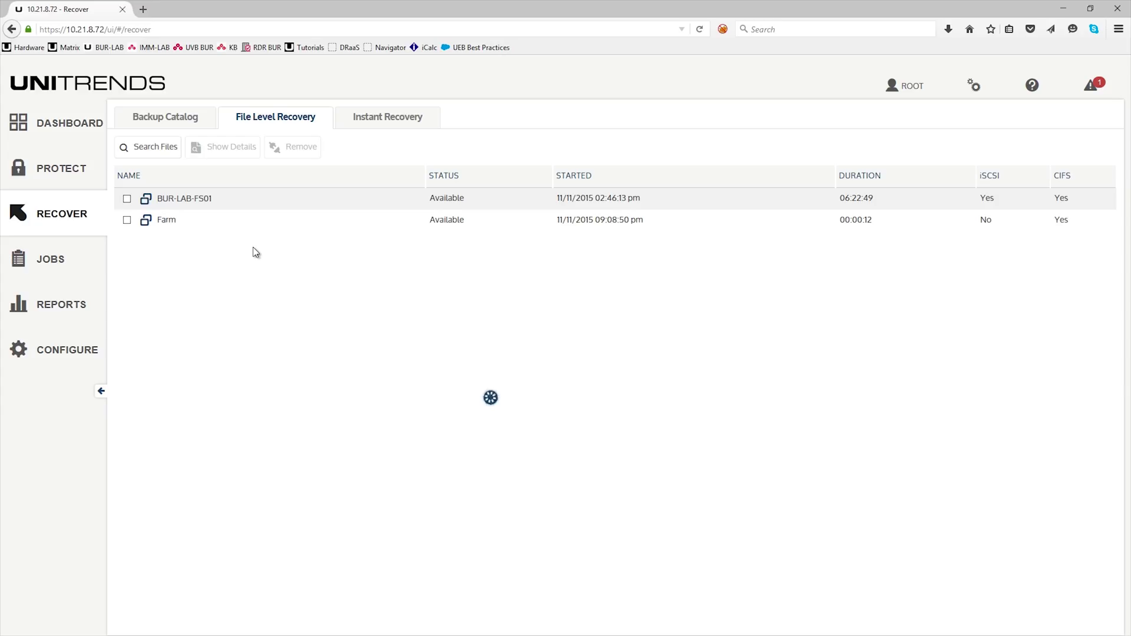
left_click(127, 223)
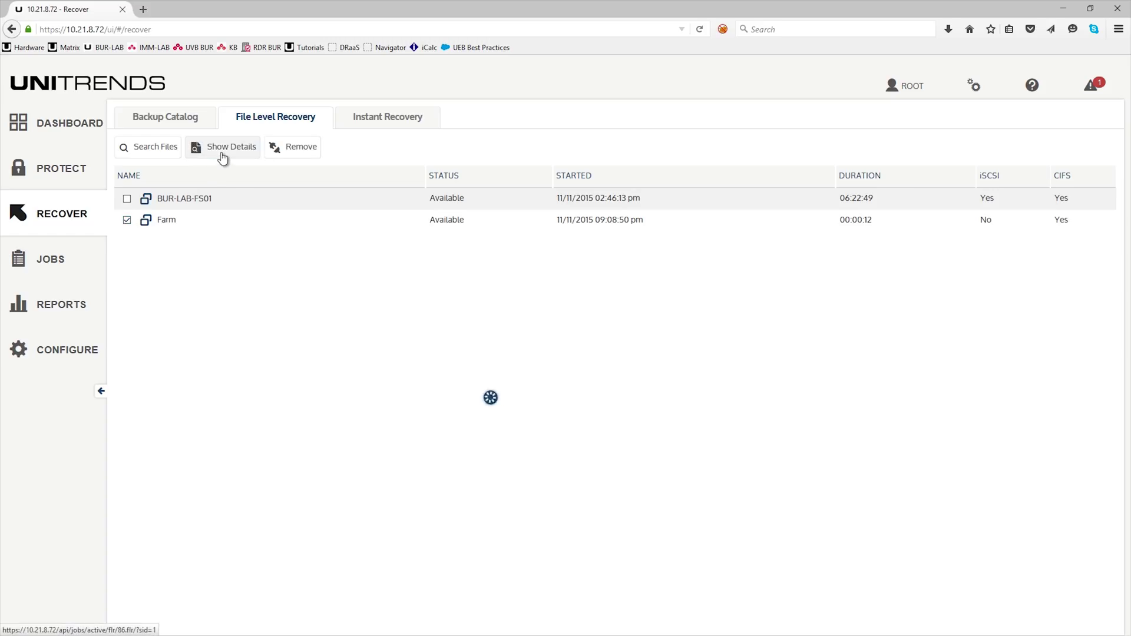
left_click(223, 155)
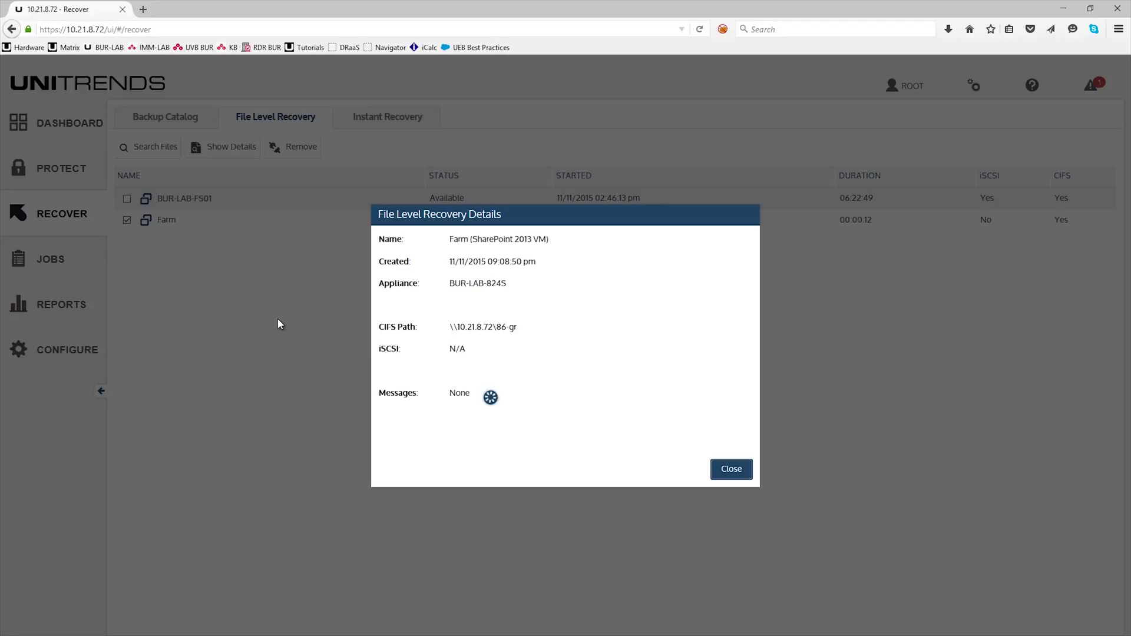
Copy the CIFS path \\10.21.8.72\86-gr to the clipboard and close the details
triple_click(511, 327)
right_click(480, 330)
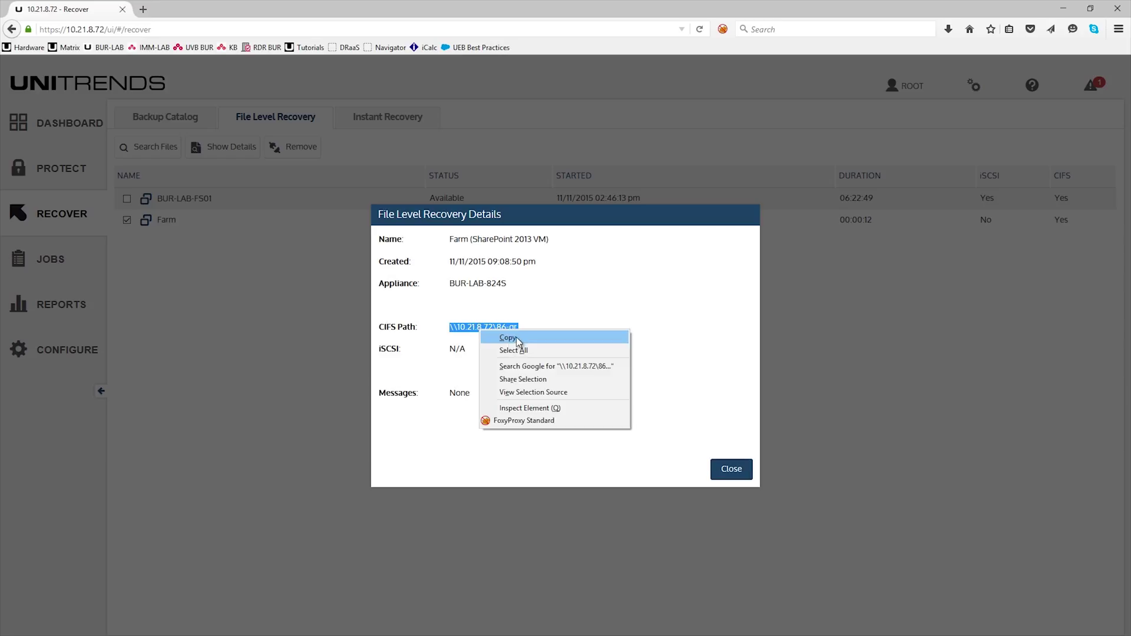
left_click(509, 342)
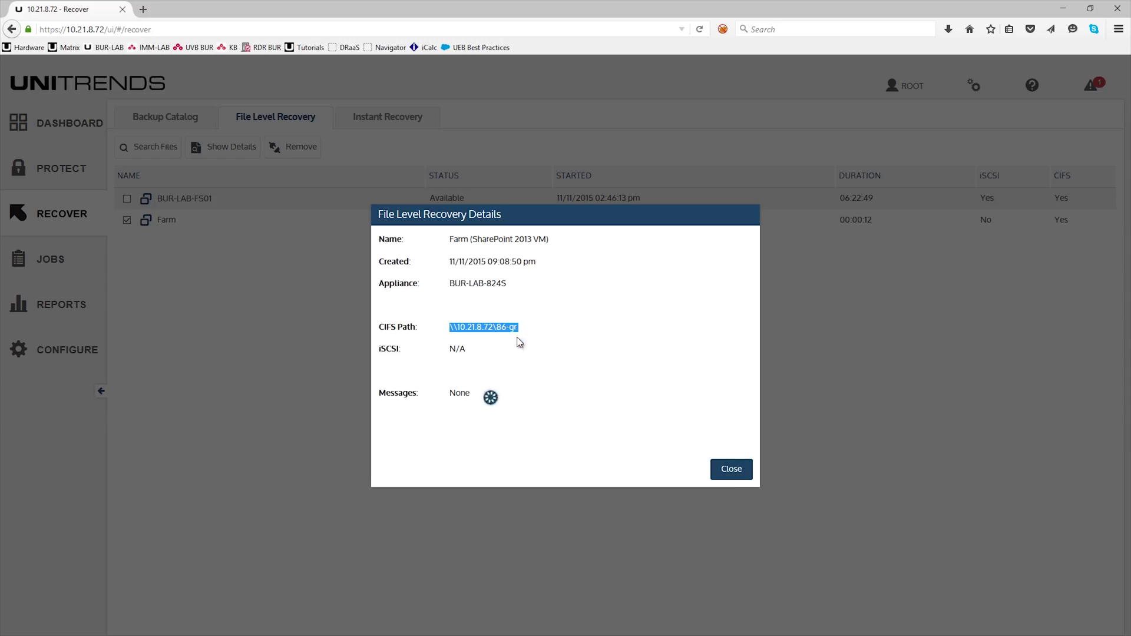
left_click(736, 474)
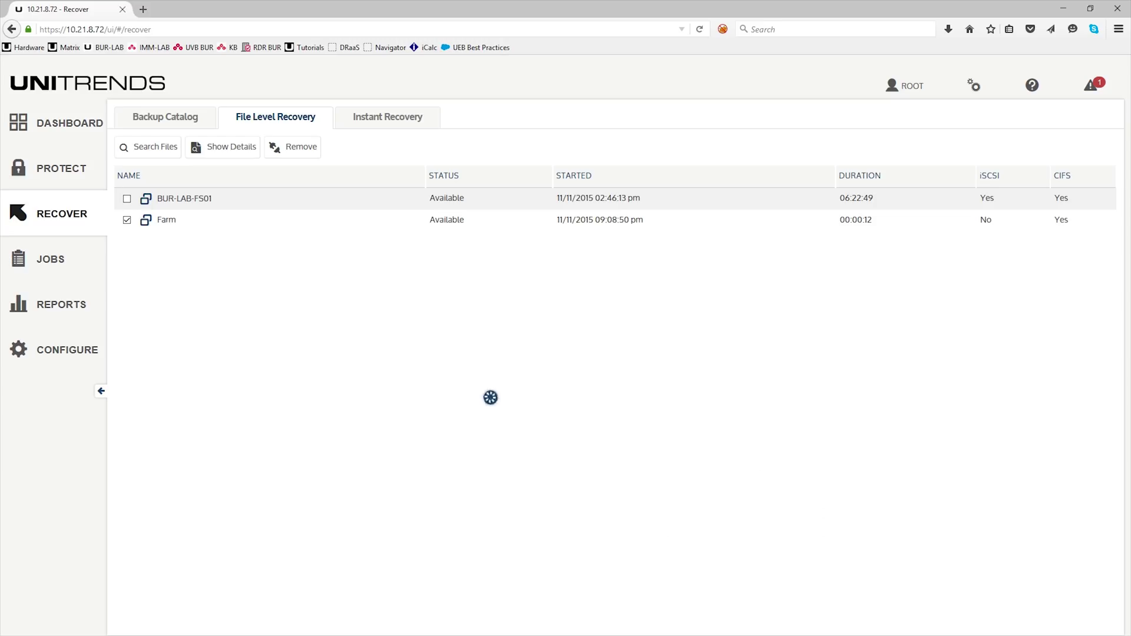
Launch the Ontrack PowerControls ExtractWizard shortcut from the Ontrack PowerControl for Sharepoint folder
key("alt+Tab")
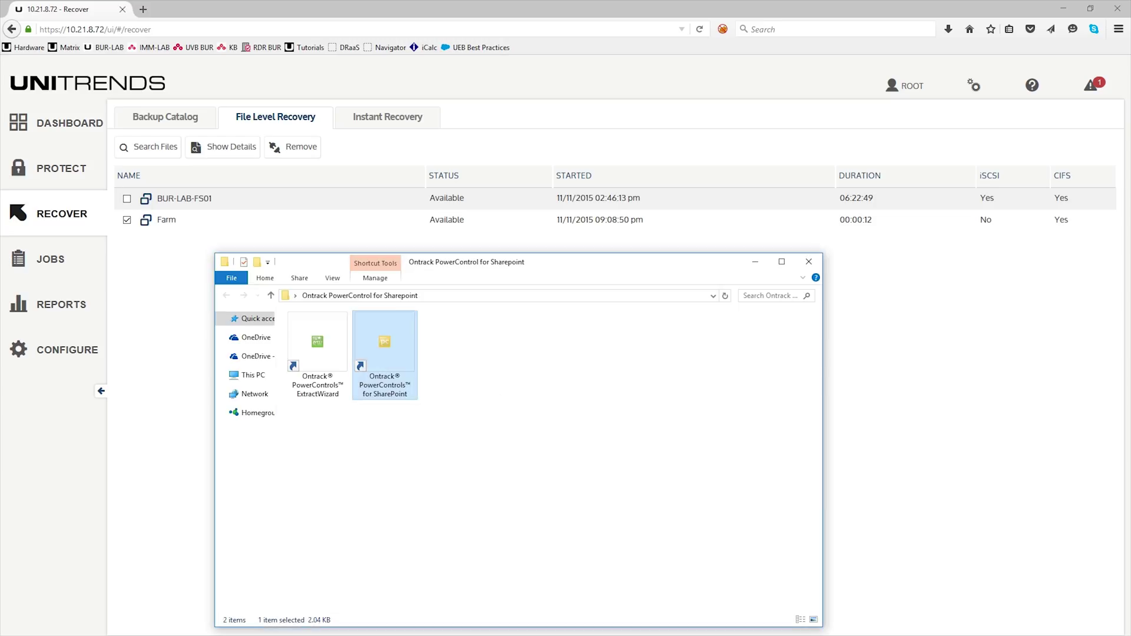
left_click(536, 394)
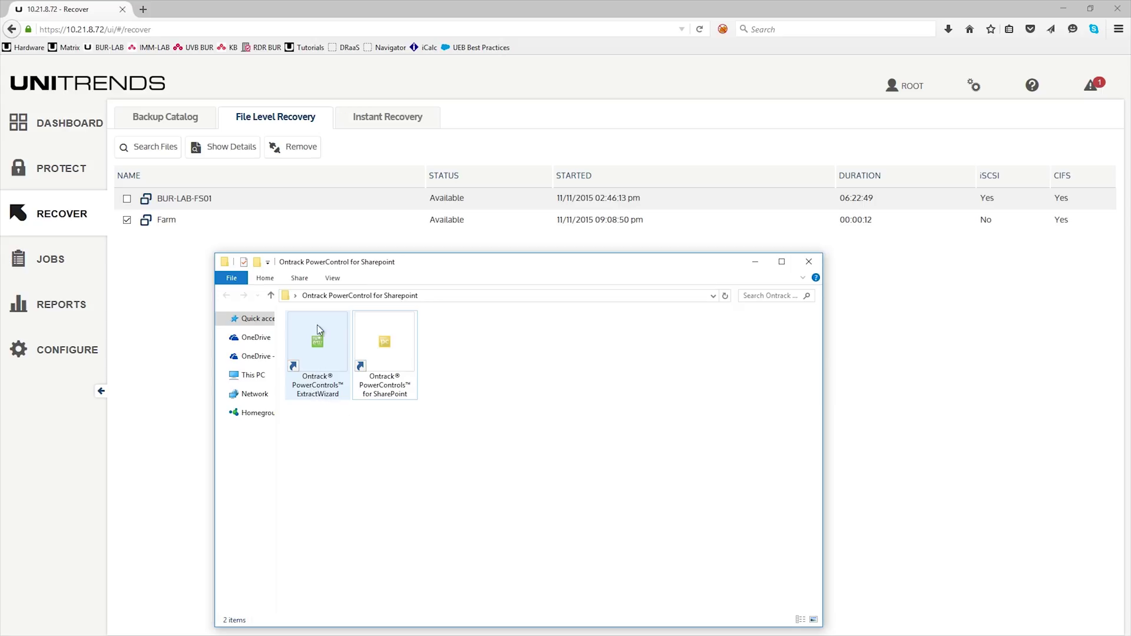
left_click(317, 352)
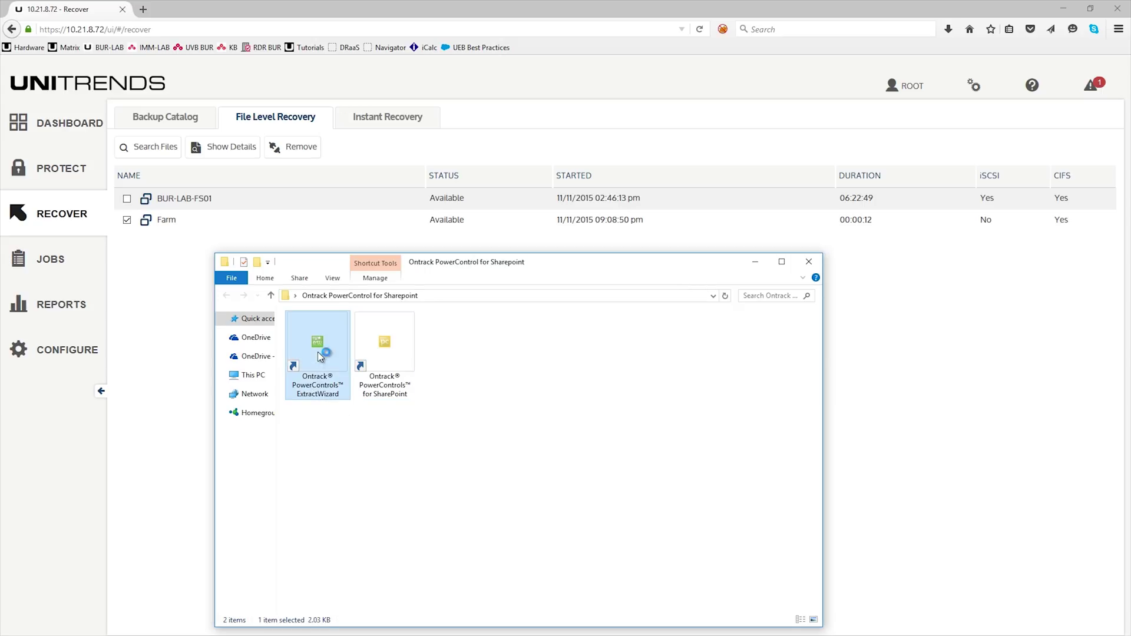
double_click(323, 355)
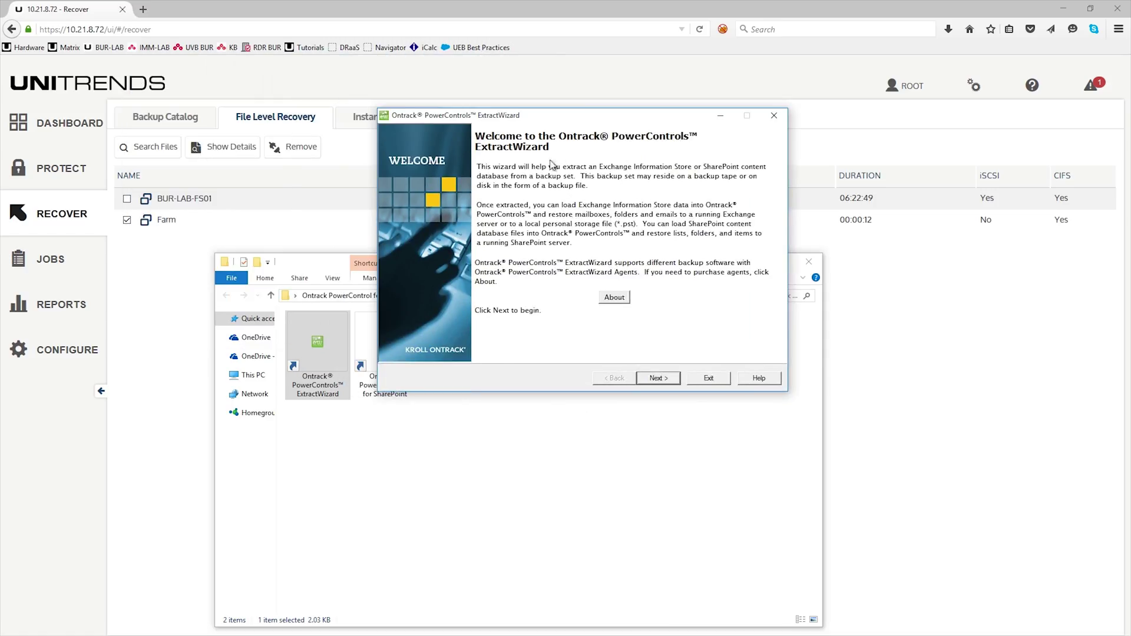
Get past the wizard's welcome page, keeping the direct extraction method
left_click_drag(585, 117, 493, 109)
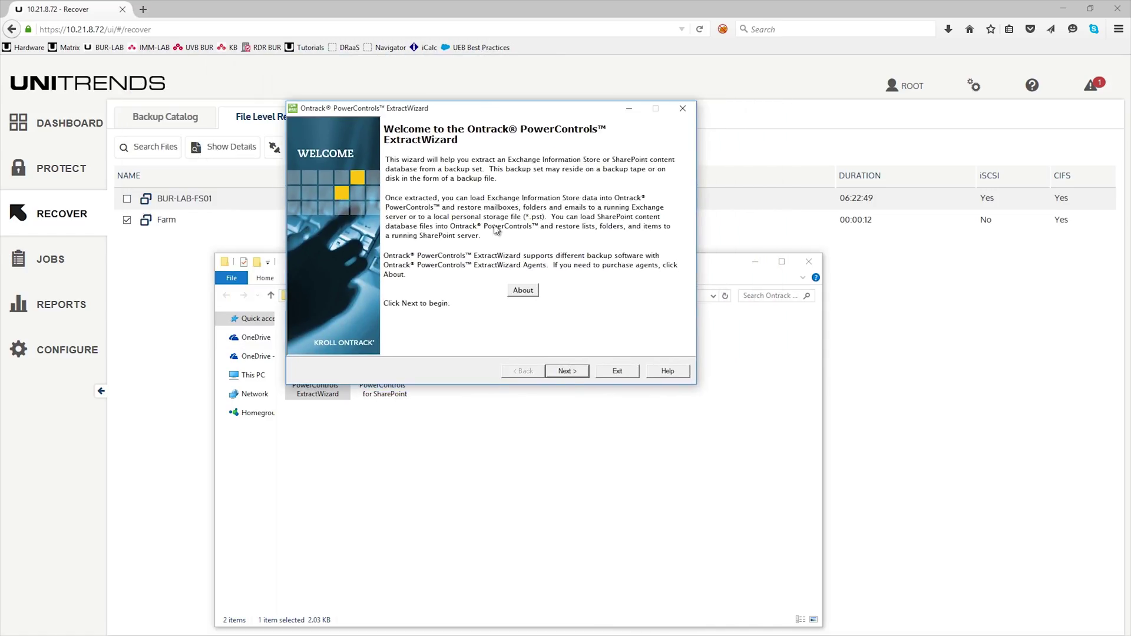
left_click(567, 371)
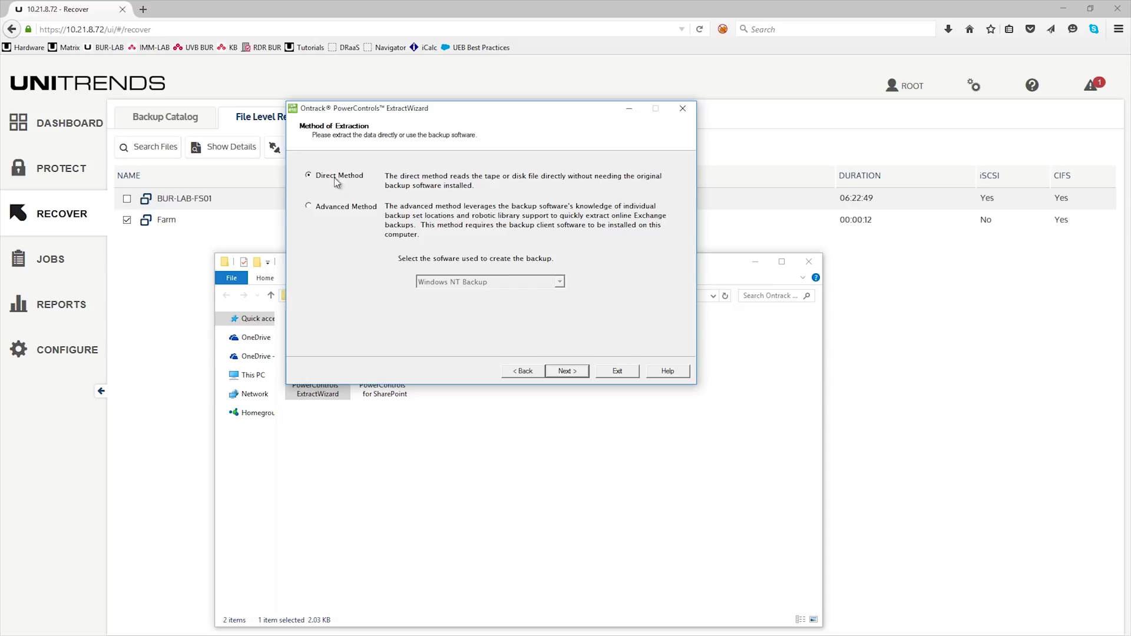
left_click(573, 372)
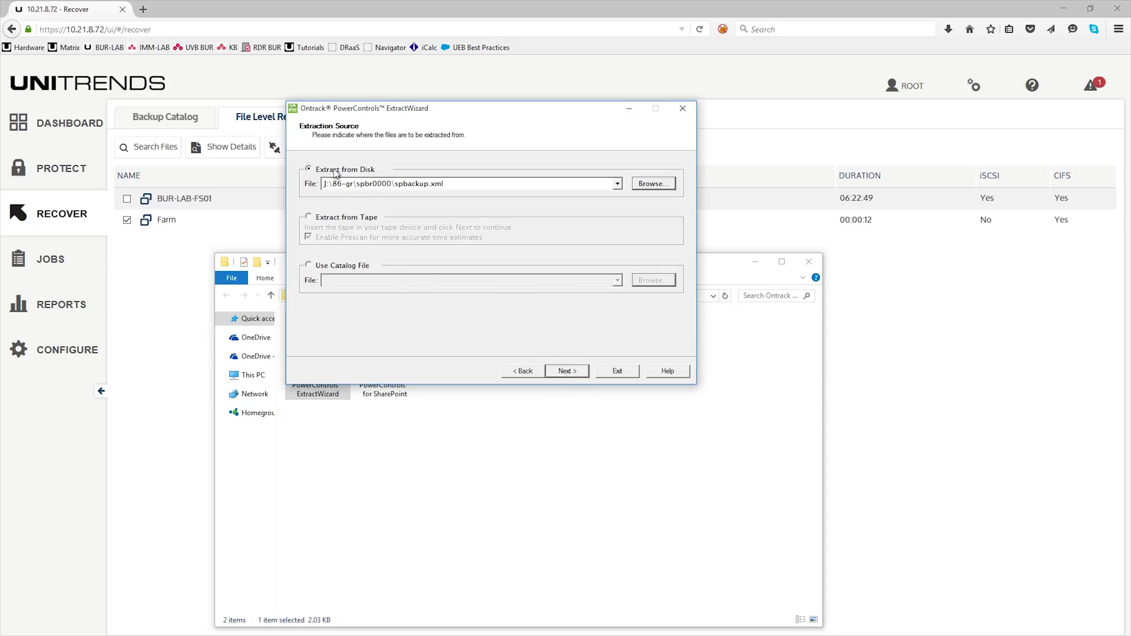
Choose \\10.21.8.72\86-gr\spbr0000\spbackup.xml as the extraction source file
left_click(651, 184)
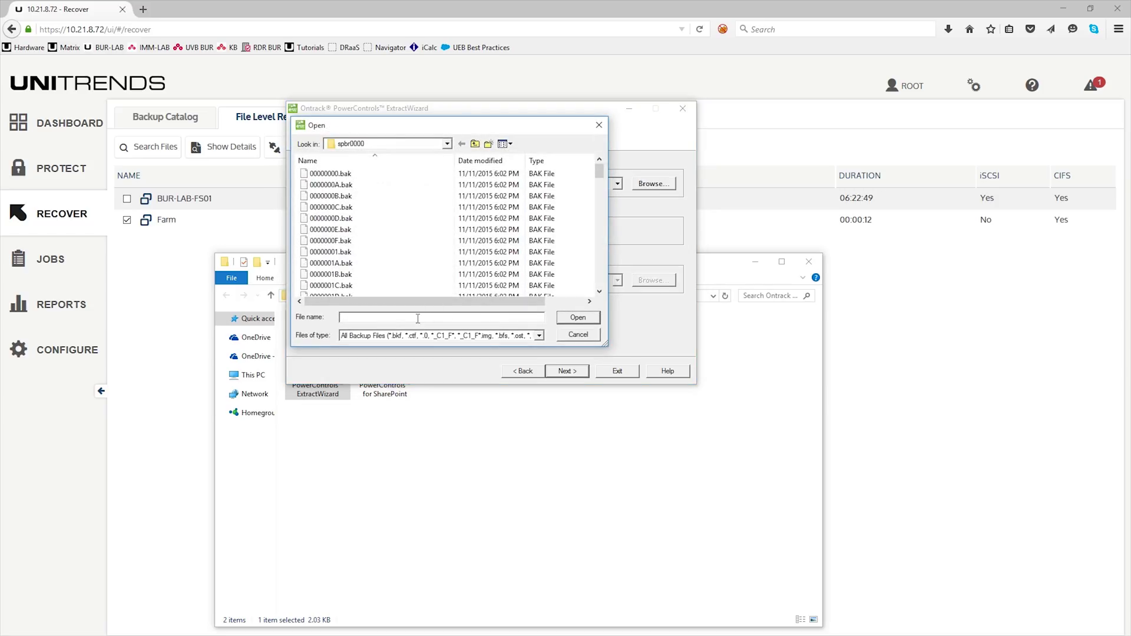
key("ctrl+v")
left_click(577, 319)
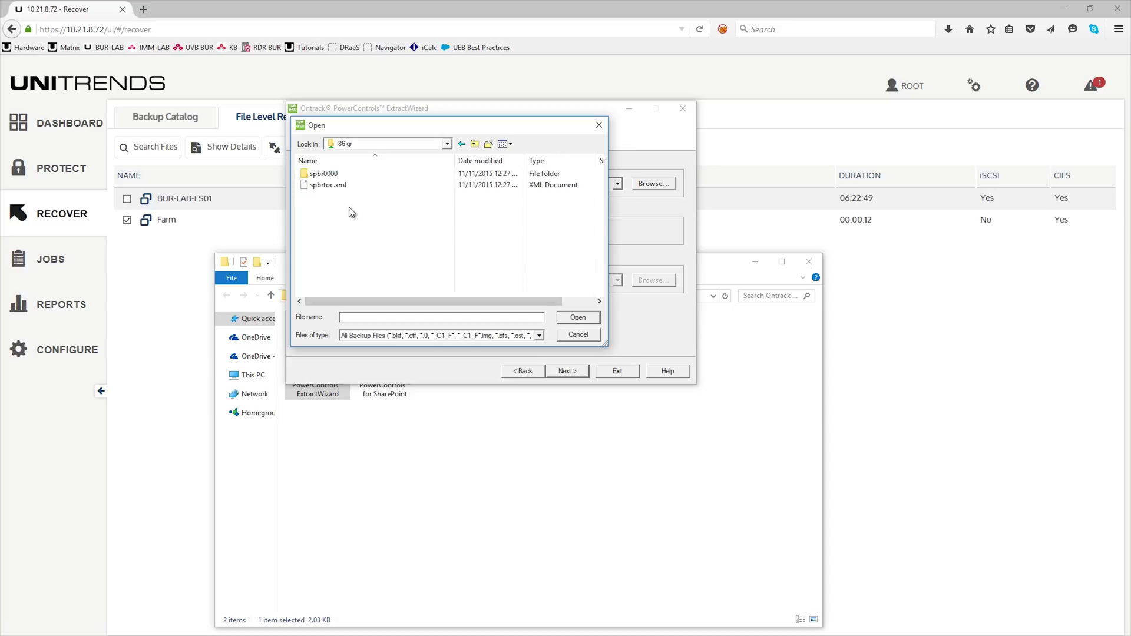
left_click(322, 177)
double_click(321, 177)
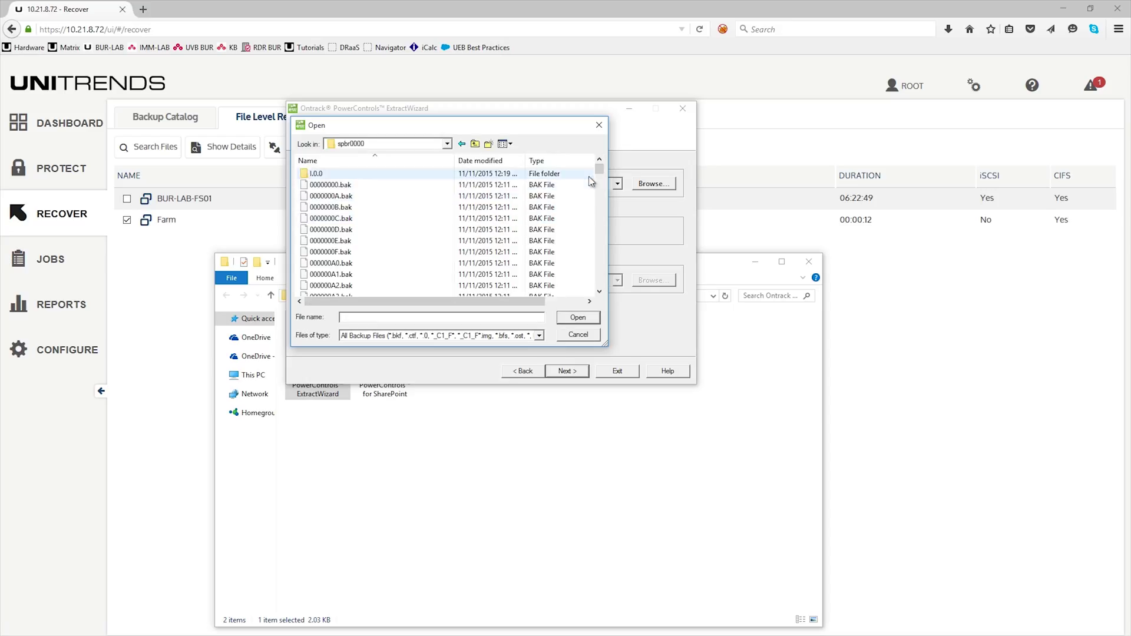
left_click_drag(599, 171, 602, 294)
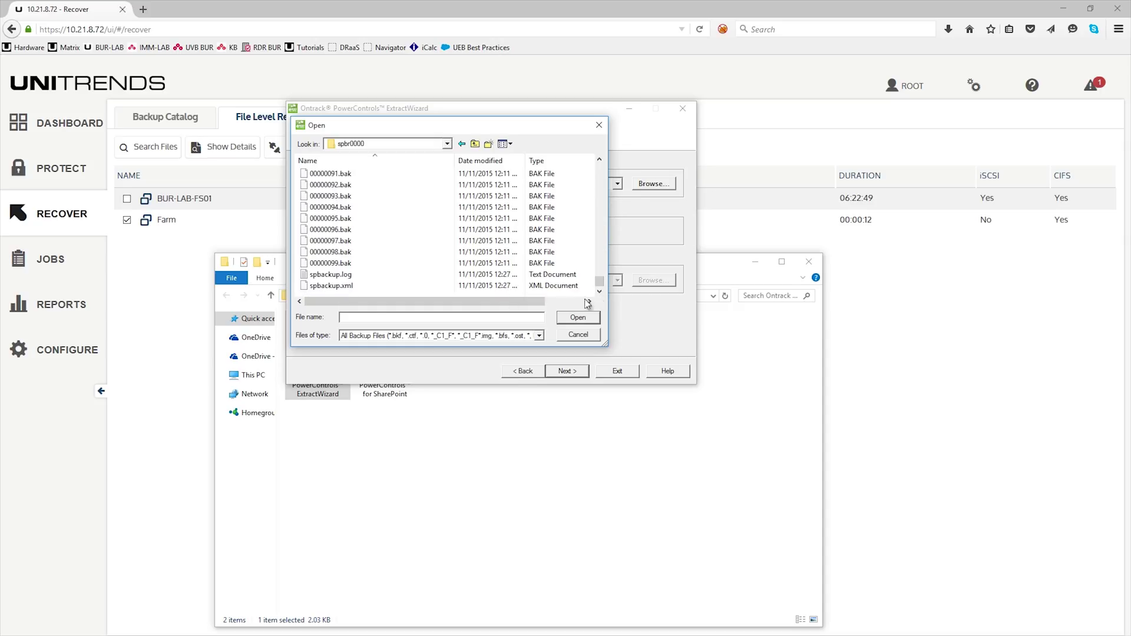
left_click(338, 286)
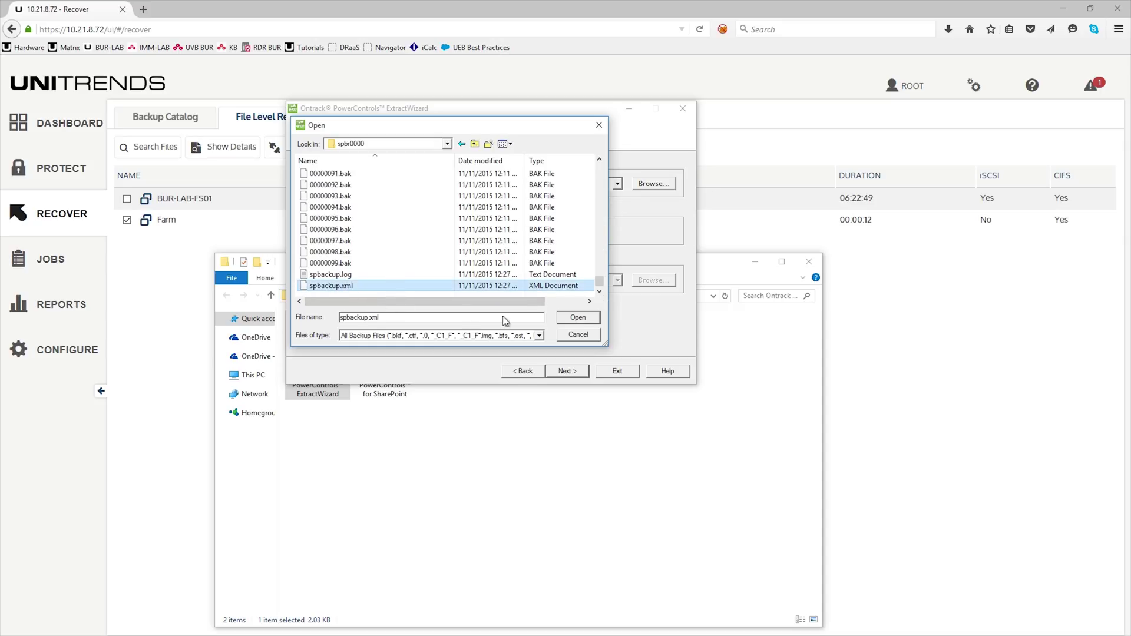
left_click(576, 319)
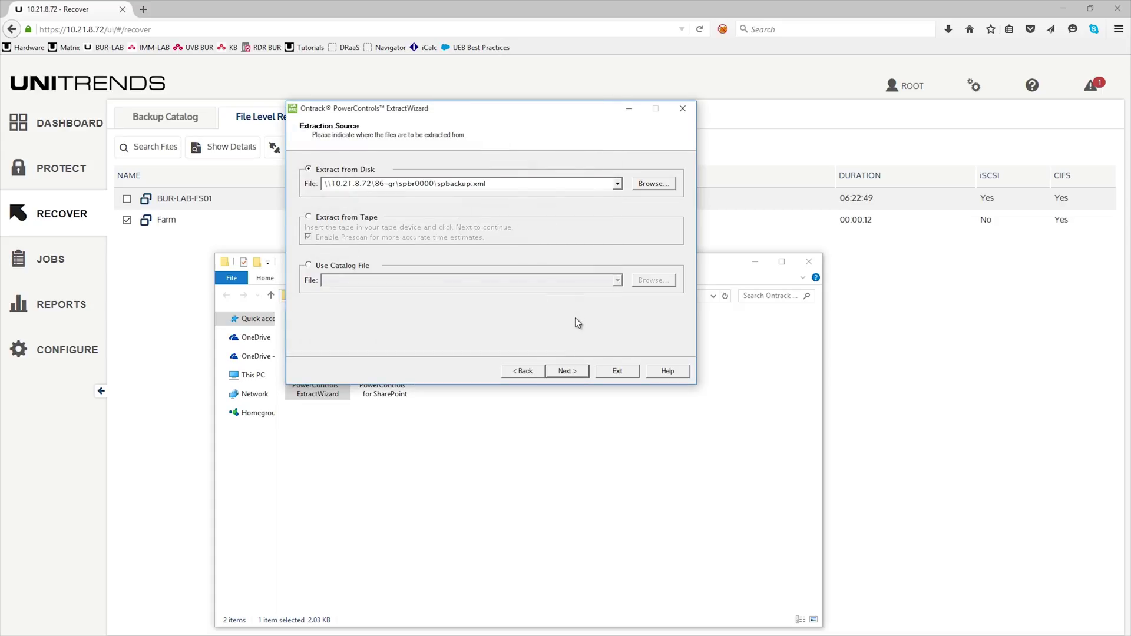
Catalog only the SharePoint backup datasets and select all 4 files (778,764,288 bytes)
left_click(578, 373)
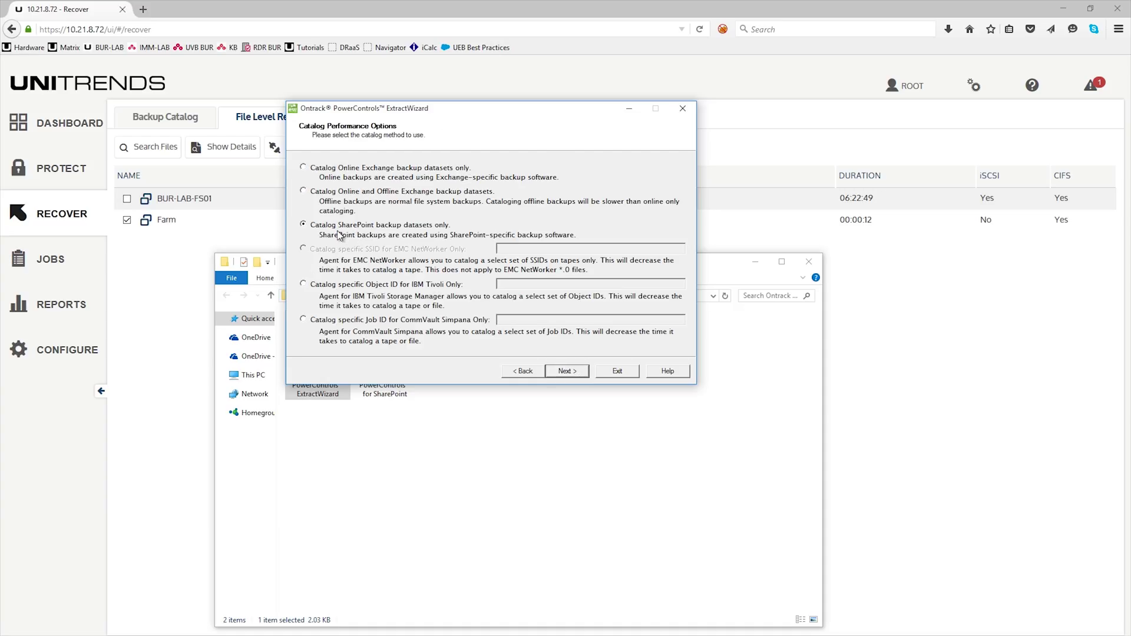
left_click(567, 372)
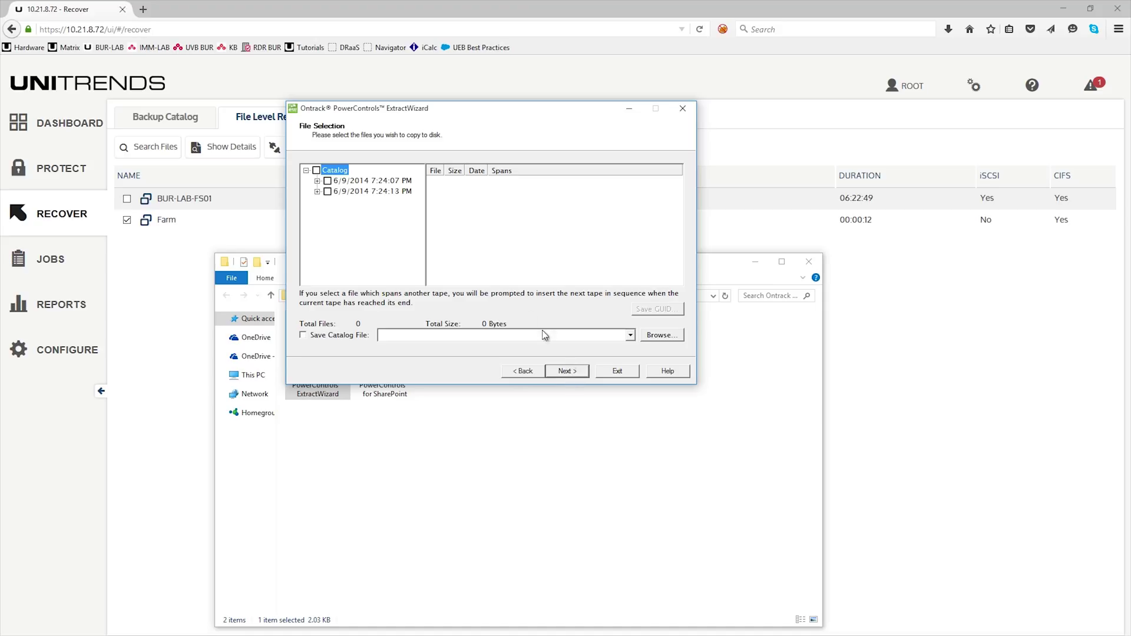
left_click(316, 171)
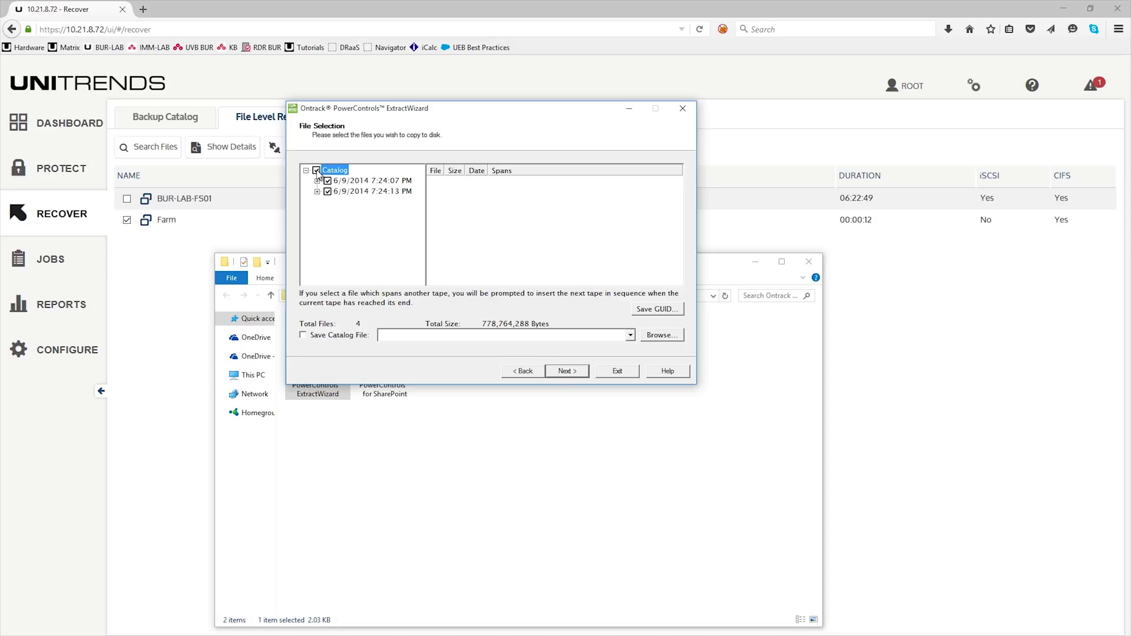
Set the destination folder to J:\SP_restore\
left_click(575, 373)
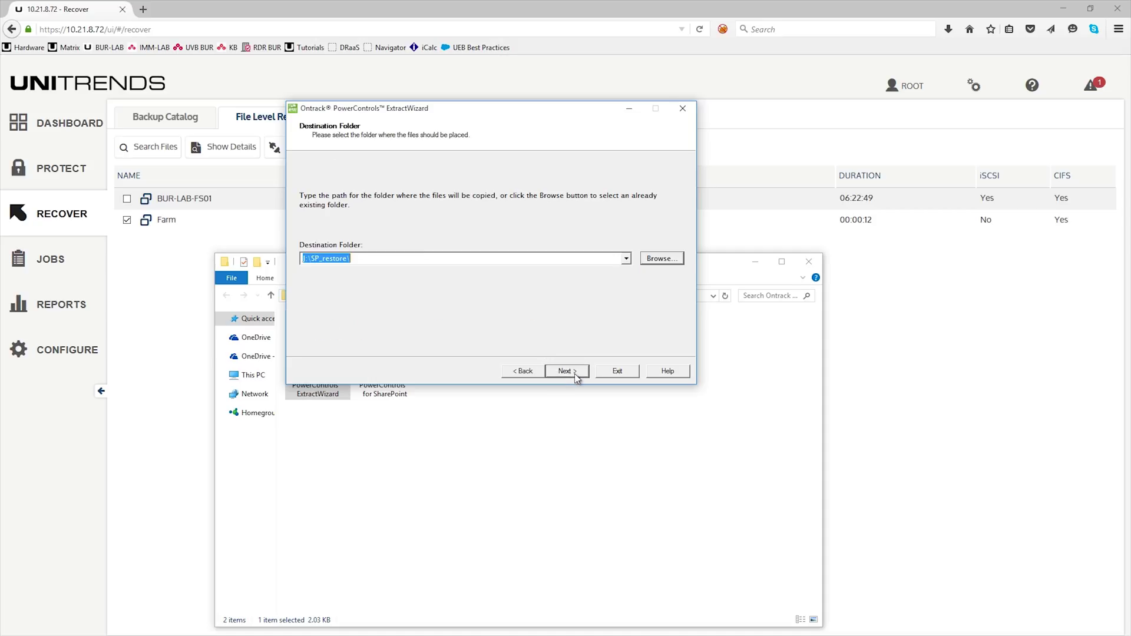
left_click(387, 259)
left_click_drag(386, 259, 301, 259)
left_click(305, 260)
left_click(387, 260)
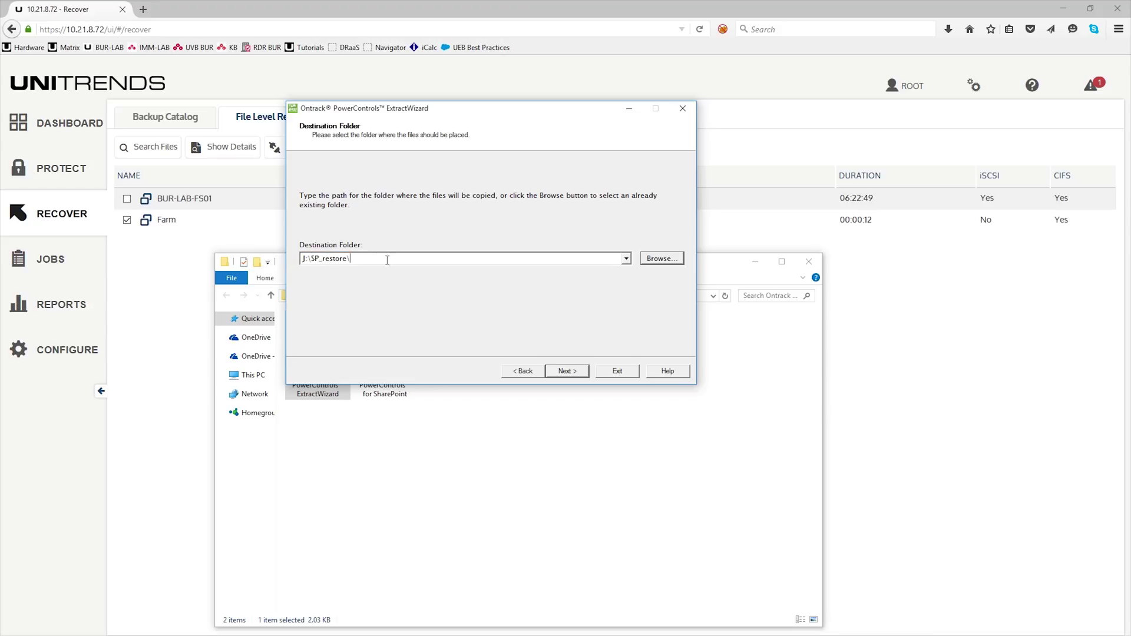
left_click(581, 372)
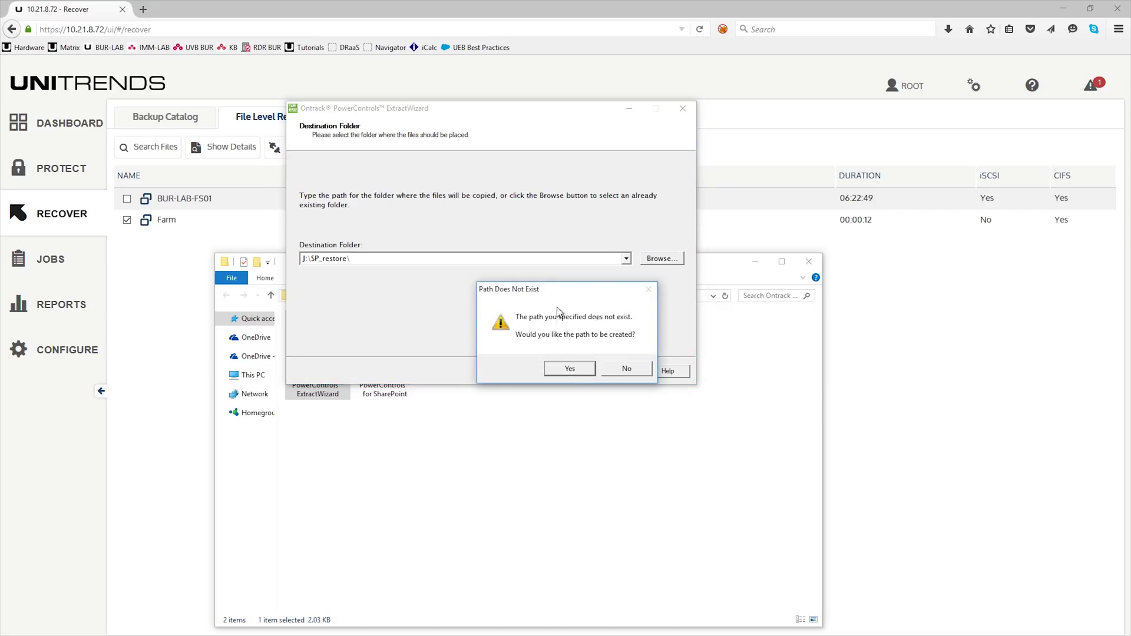
Create the missing SP_restore folder, extract the files, and close the wizard
left_click(570, 370)
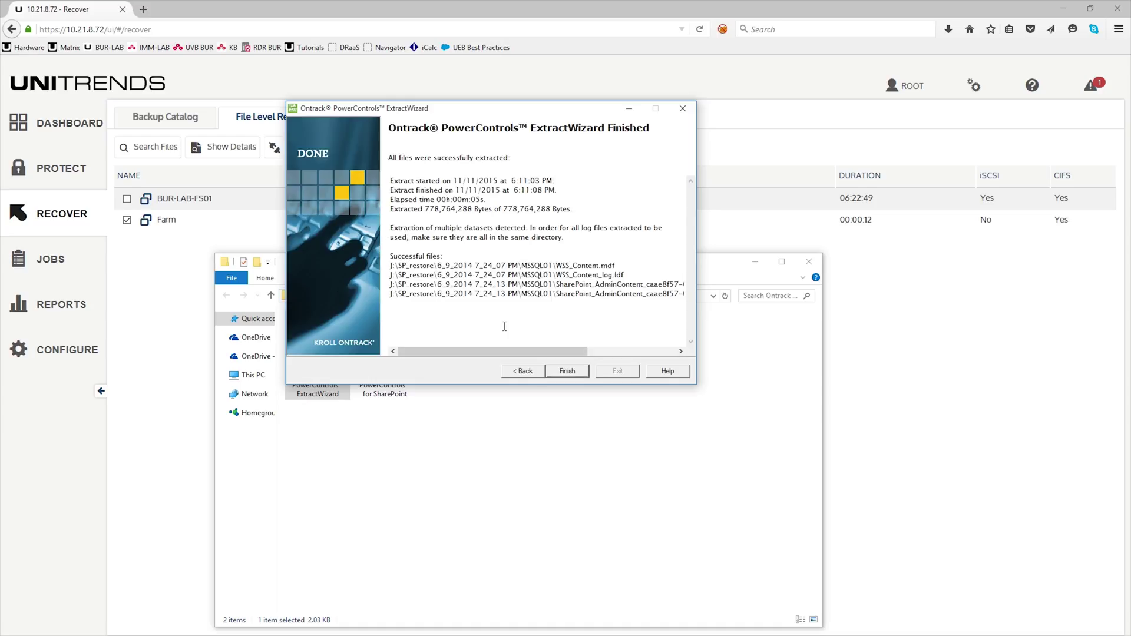
left_click(566, 371)
left_click(580, 377)
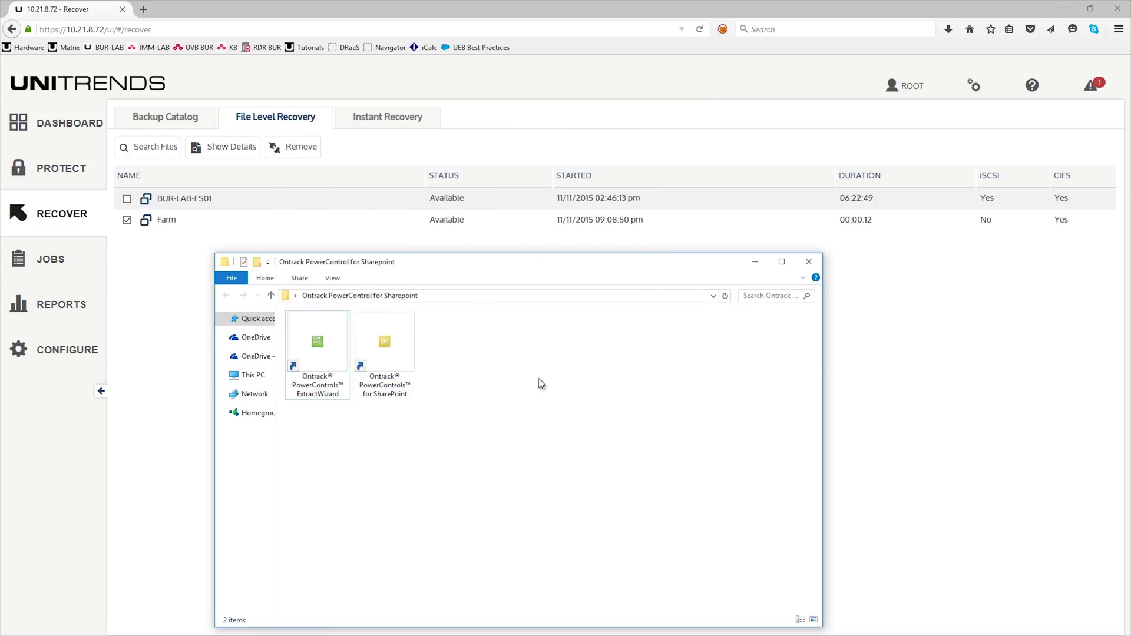
Launch PowerControls for SharePoint and start the File > Use Wizard data loader
double_click(383, 344)
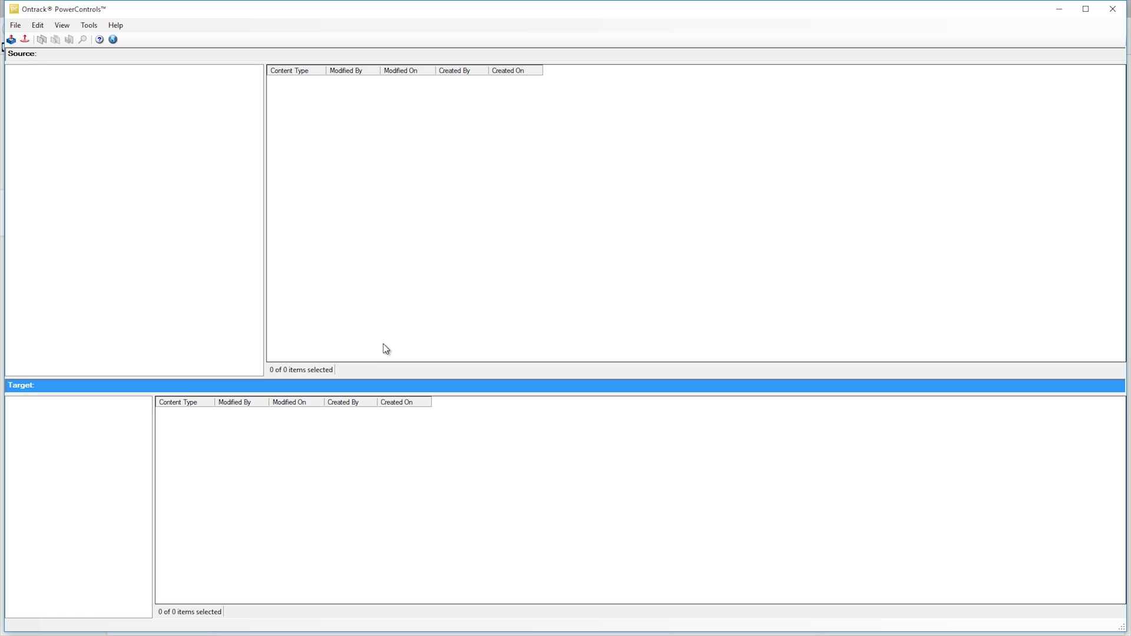
left_click(15, 25)
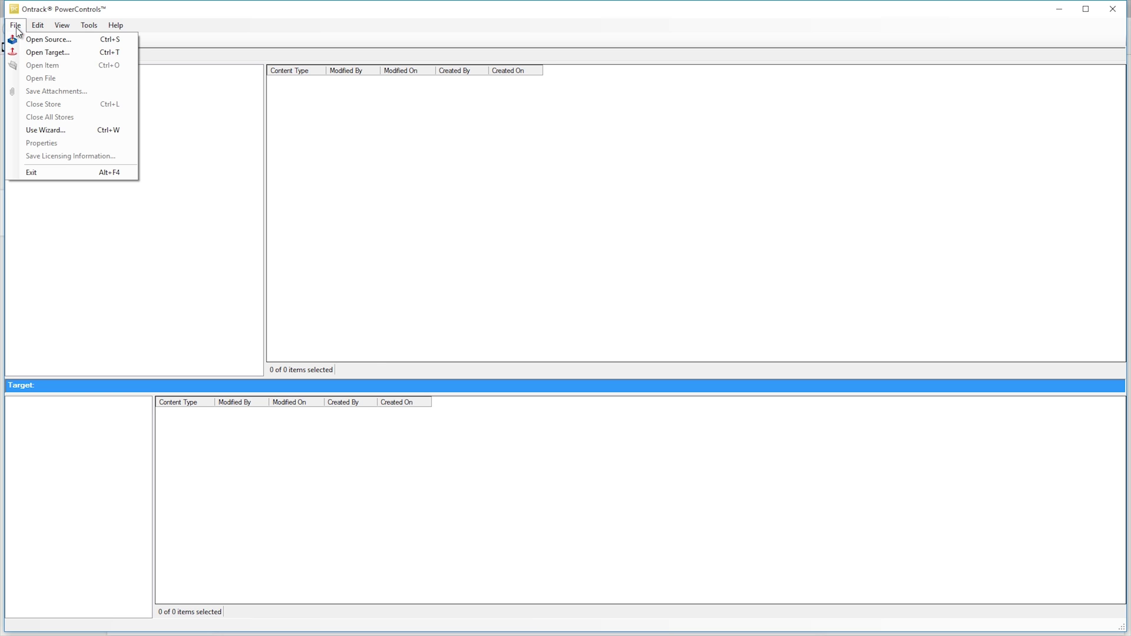
left_click(55, 130)
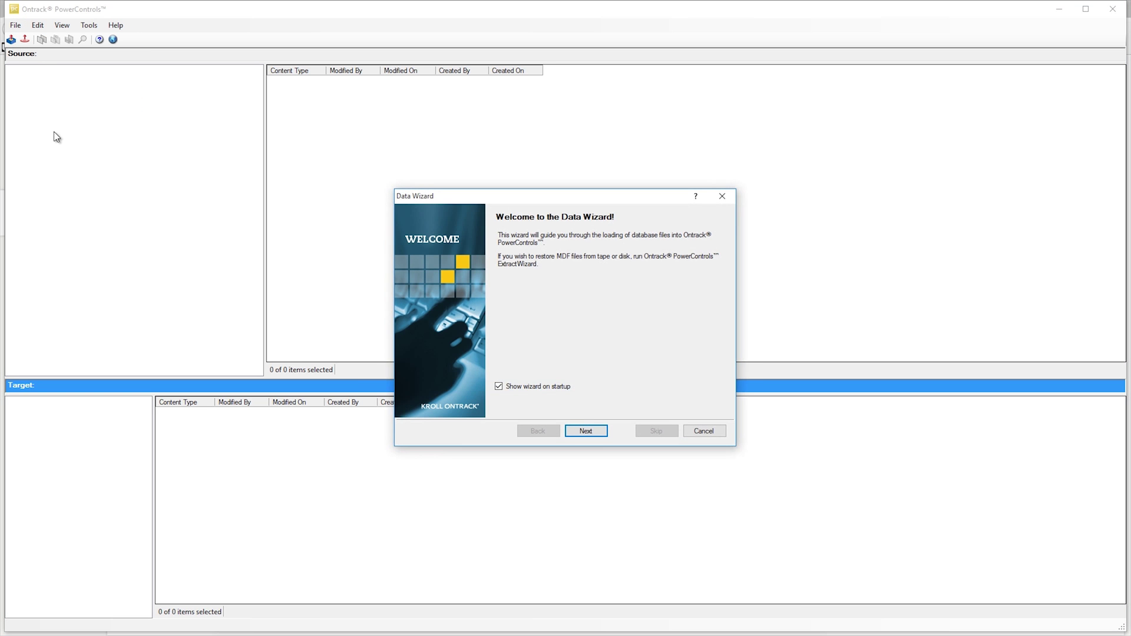
left_click(587, 432)
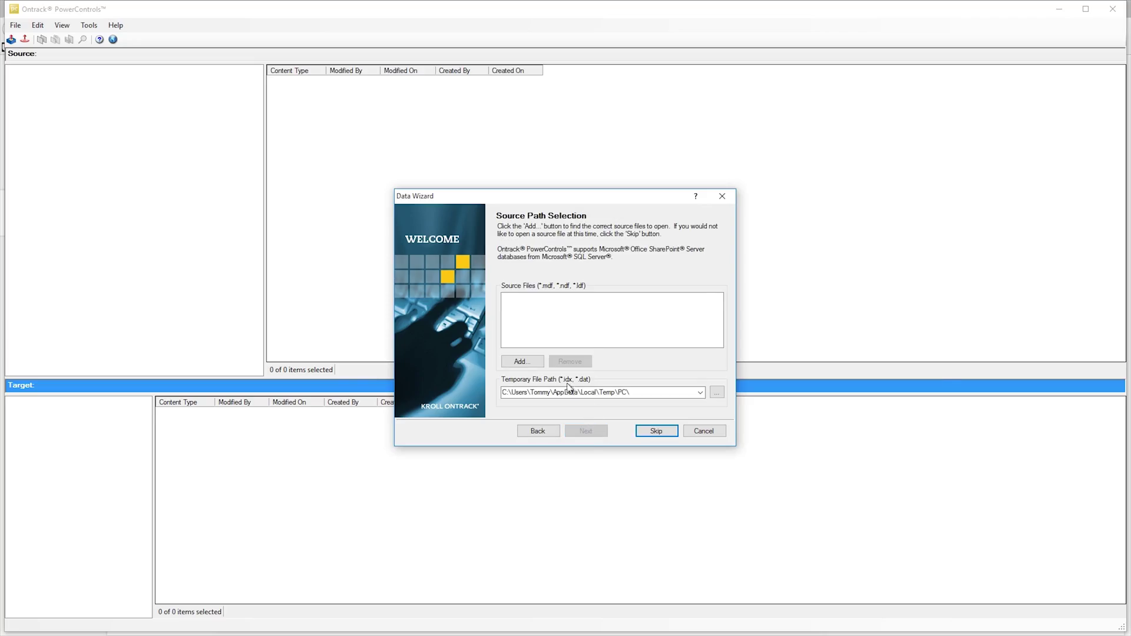
Add WSS_Content.mdf and WSS_Content_log.ldf from MSSQL01 as sources, skipping the target server
left_click(523, 362)
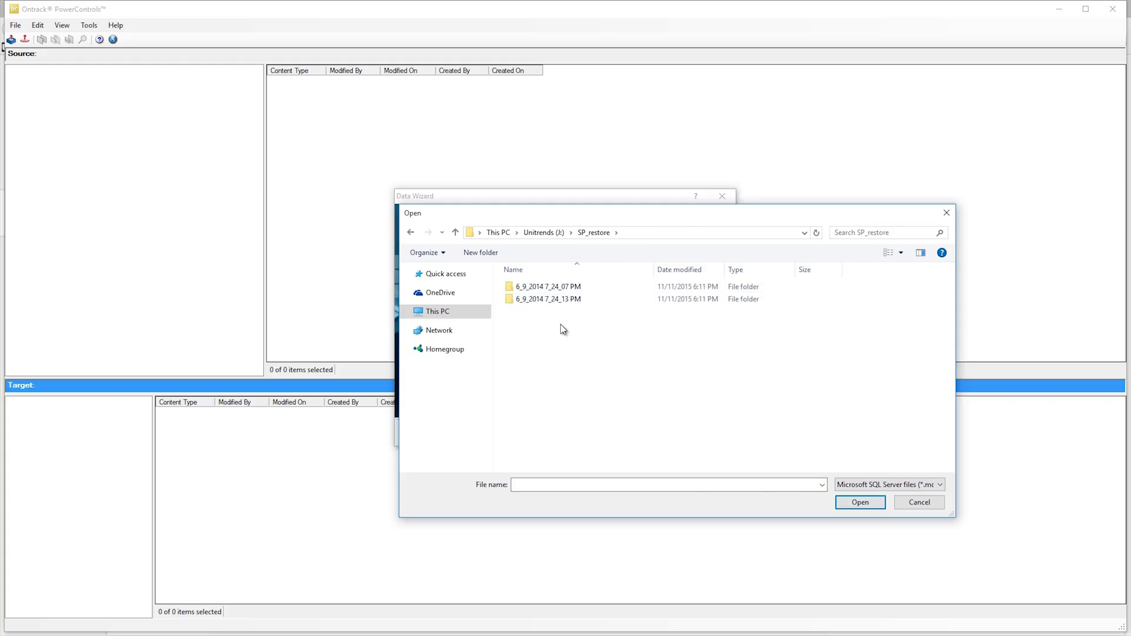
double_click(527, 288)
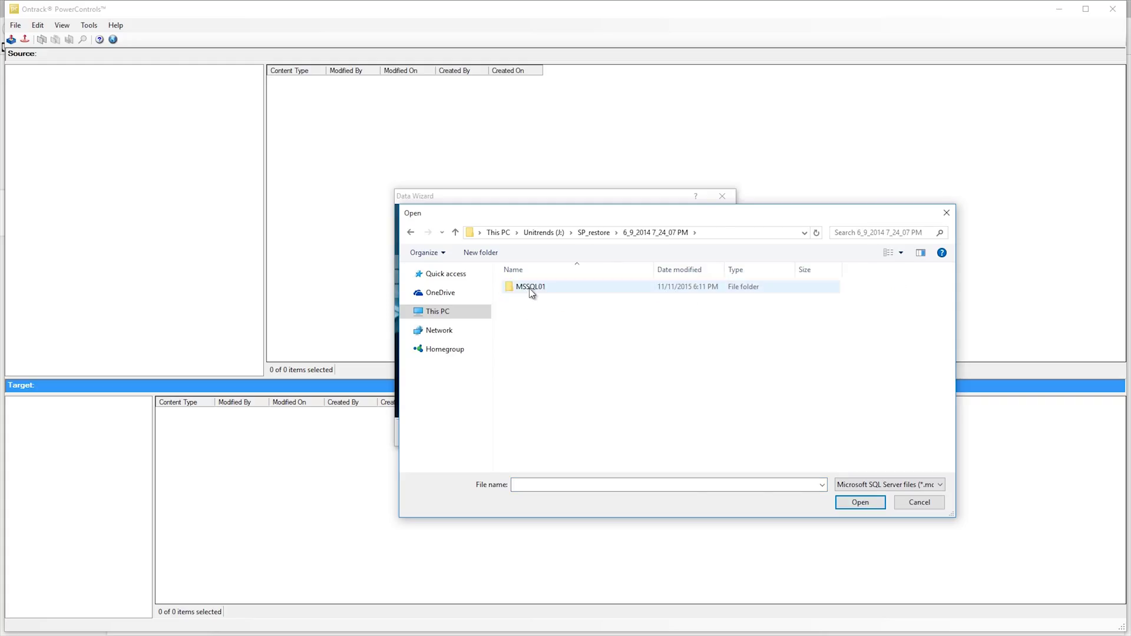
double_click(530, 289)
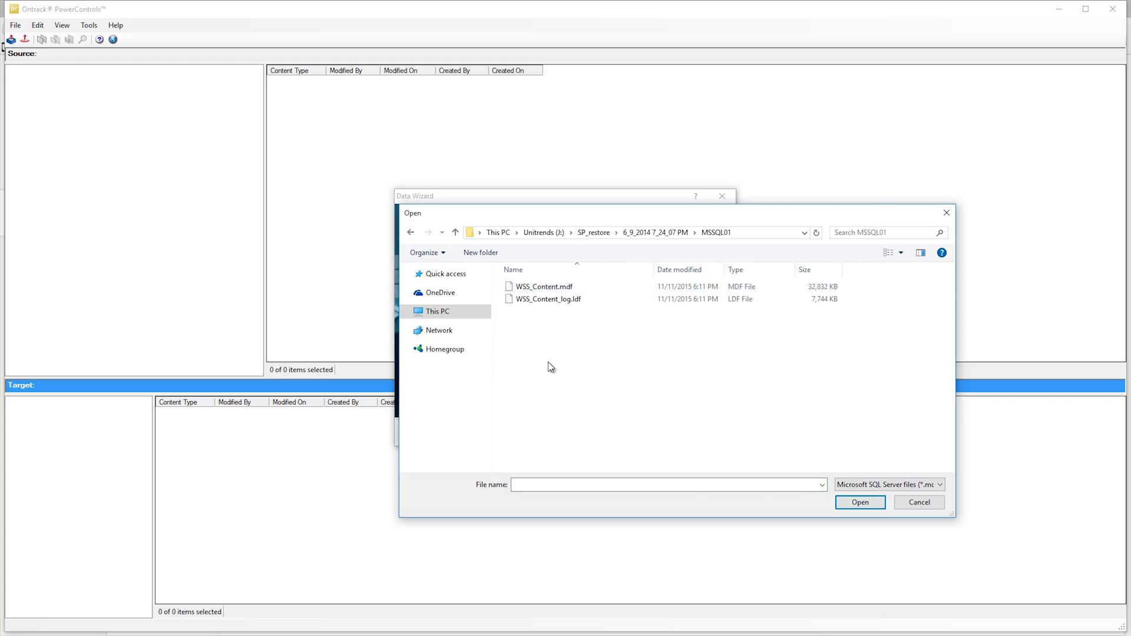
left_click(556, 289)
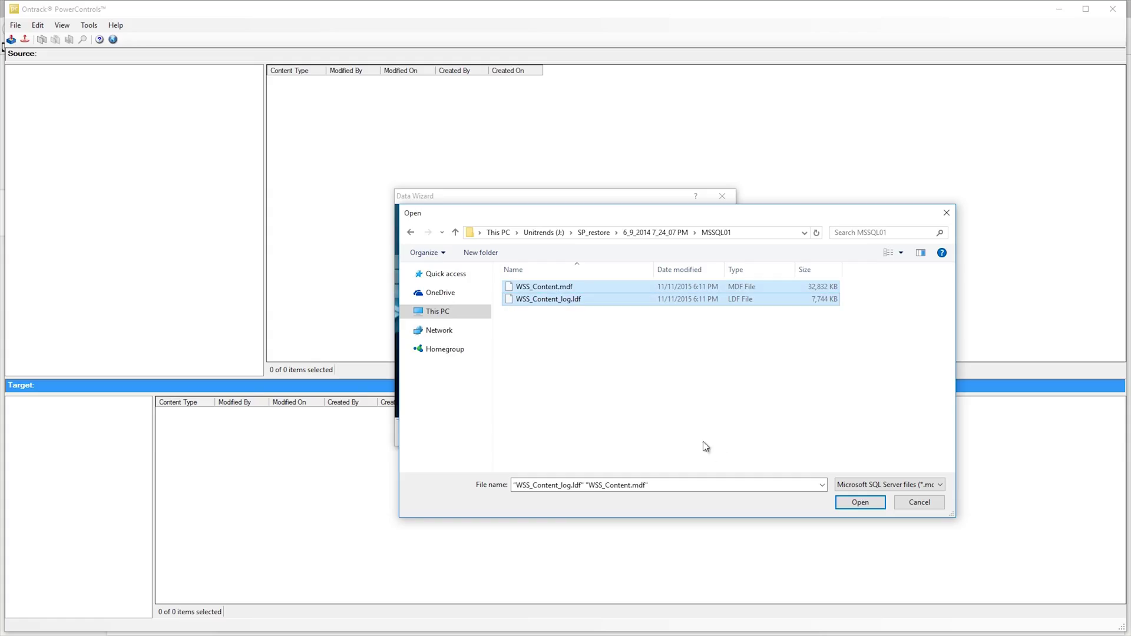
left_click(859, 503)
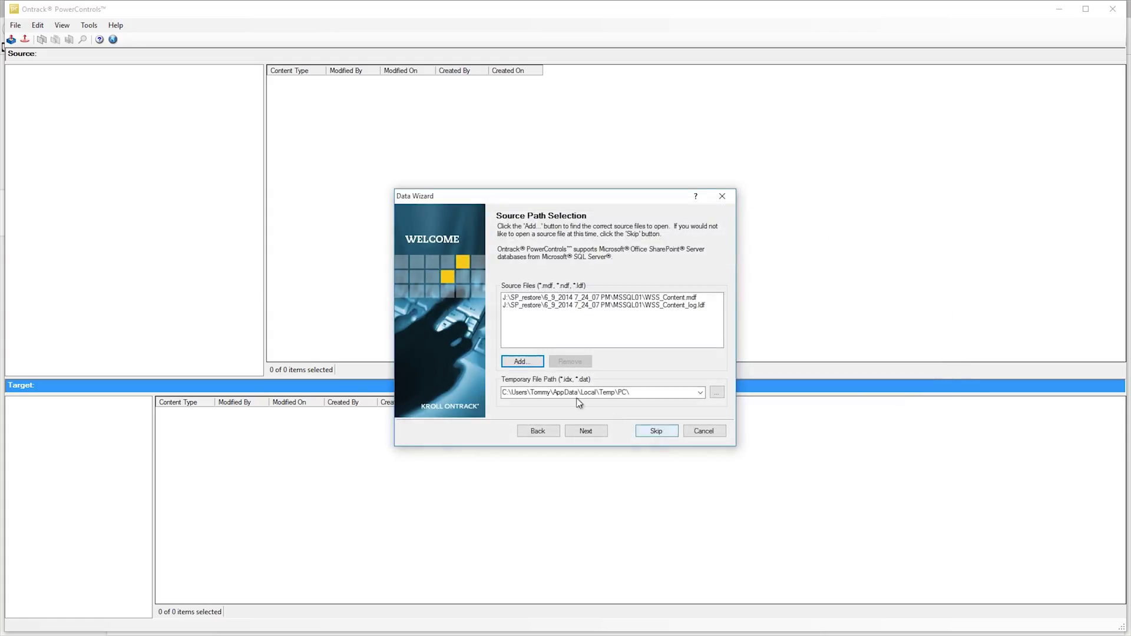
left_click(587, 431)
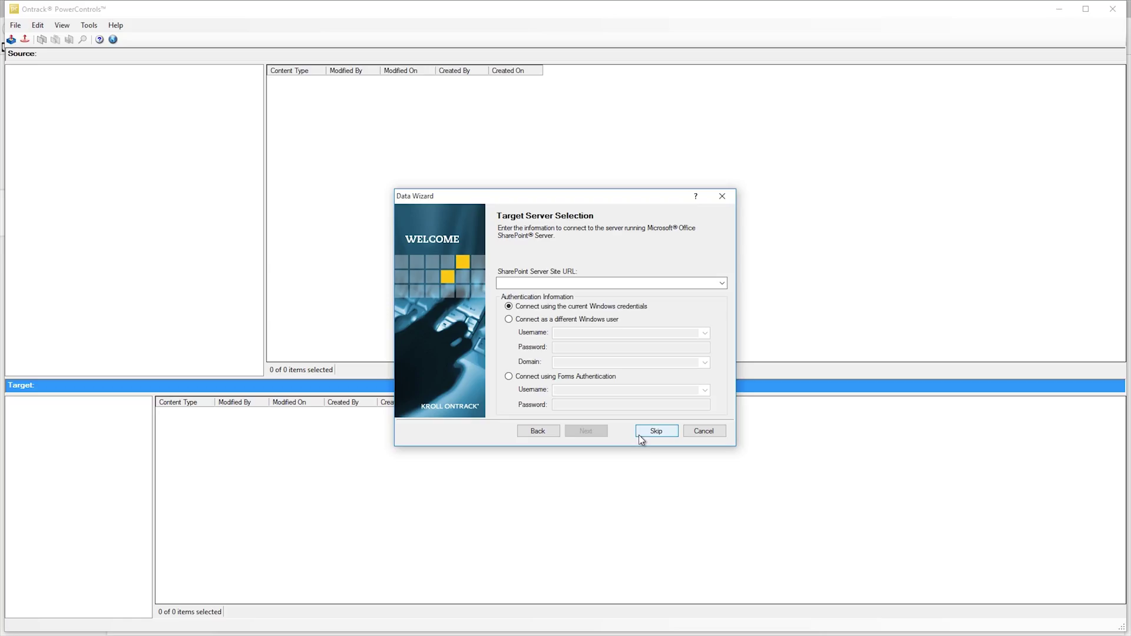
left_click(644, 432)
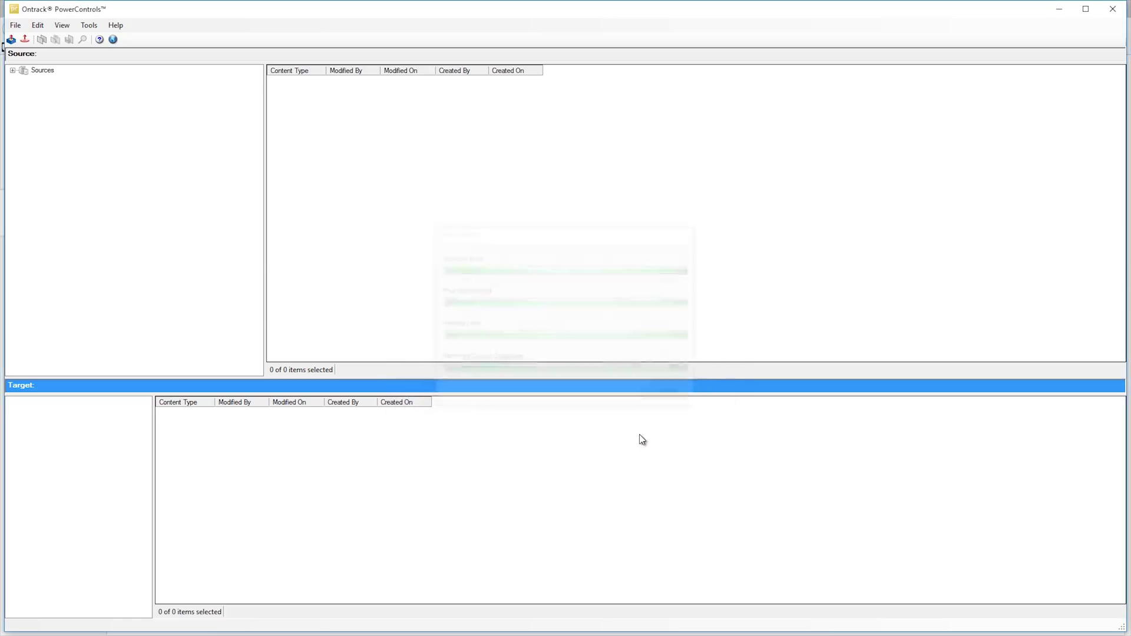
Expand the source tree to list Central Administration's Shared Documents library
left_click(374, 276)
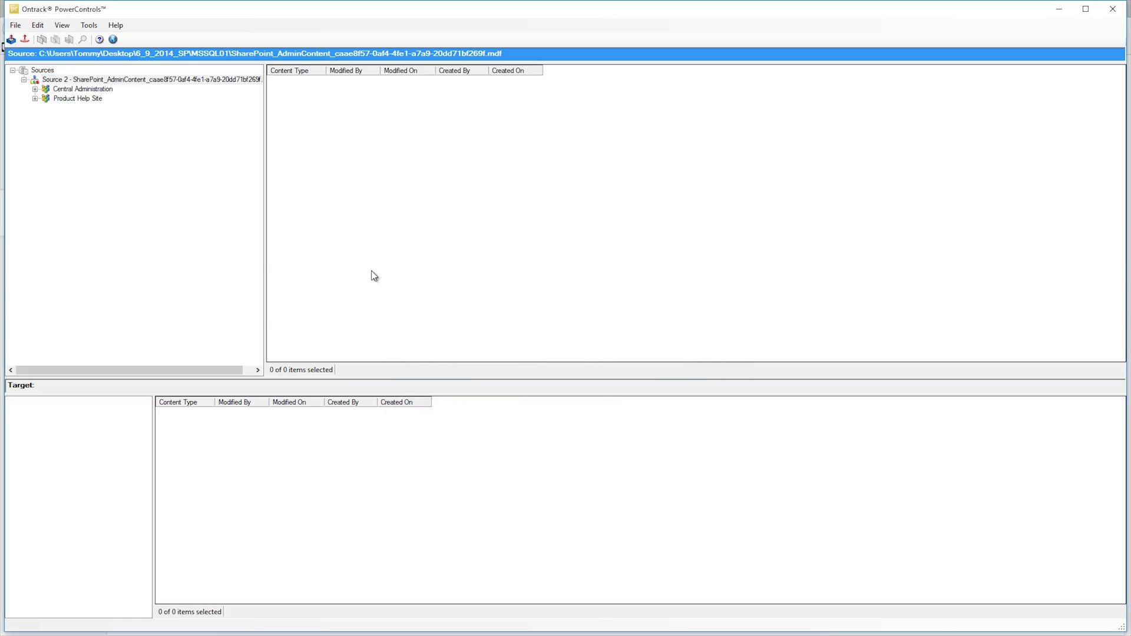
left_click(141, 278)
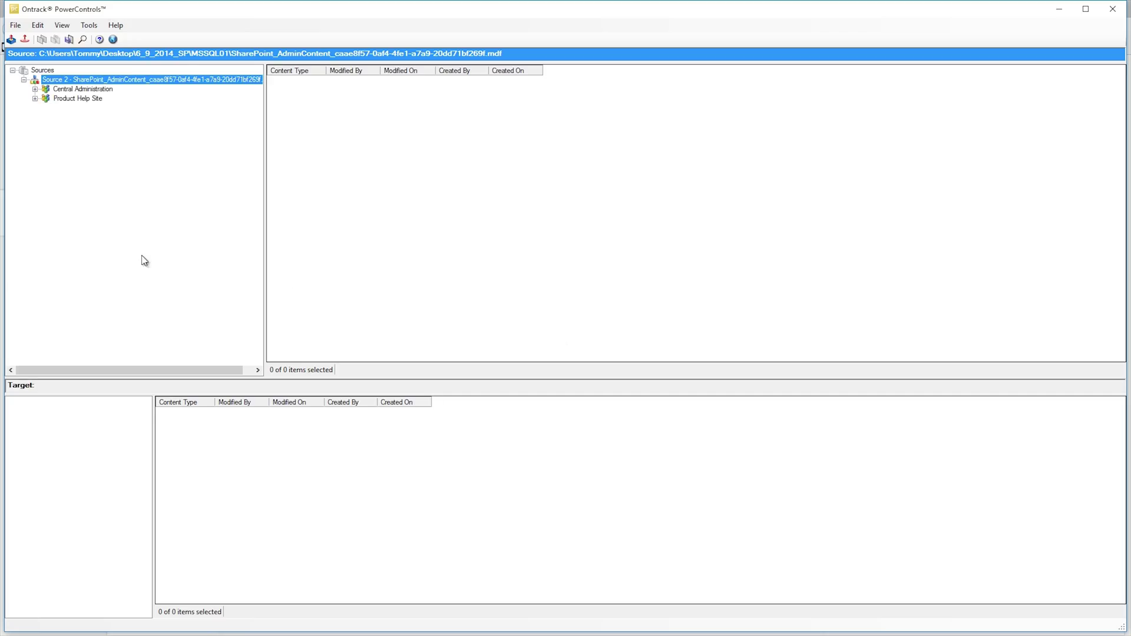
left_click(35, 99)
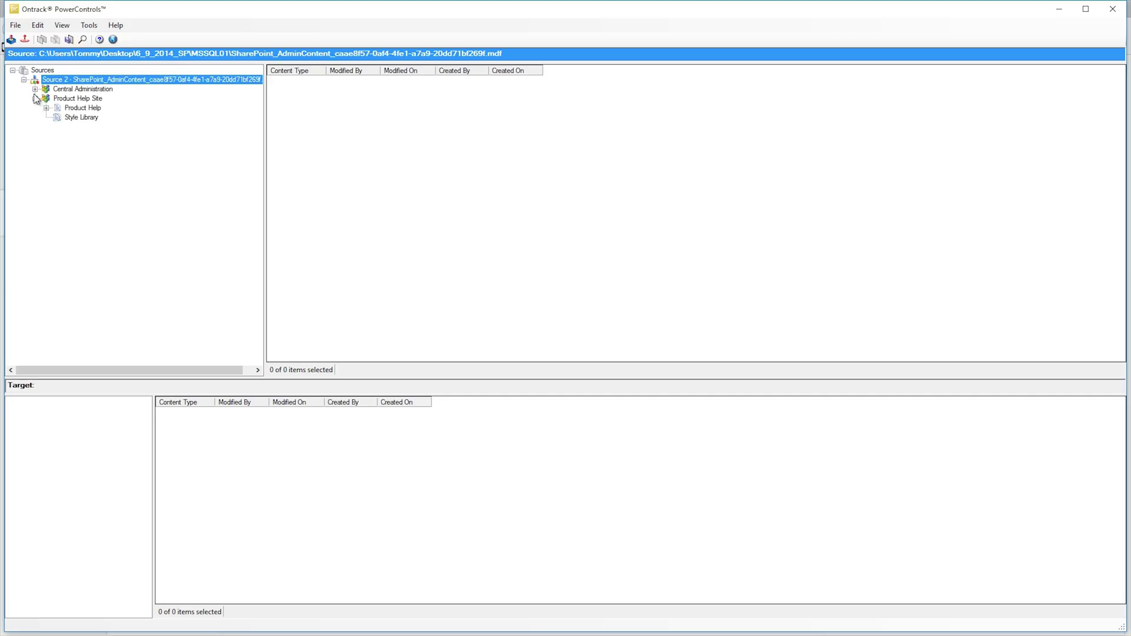
left_click(35, 90)
left_click(46, 231)
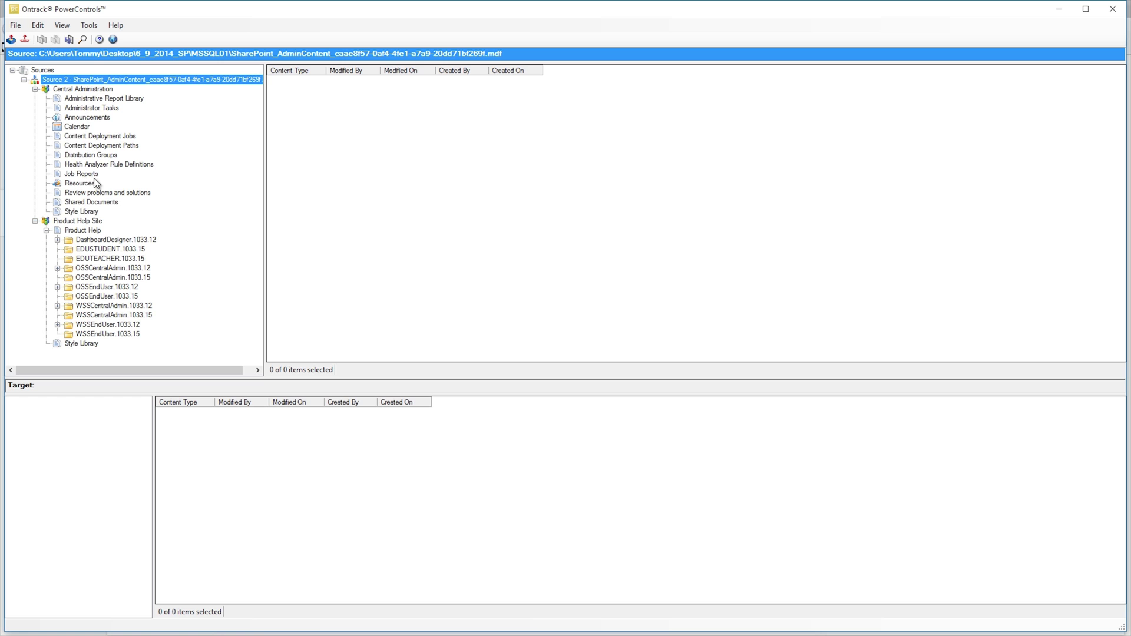
left_click(75, 203)
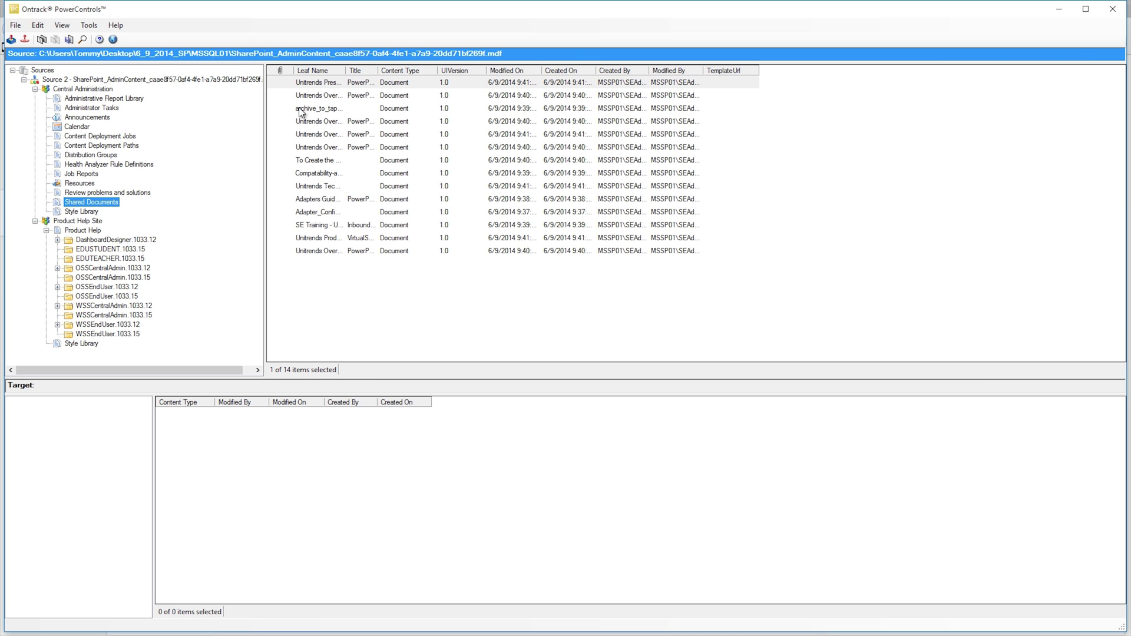
Widen the Leaf Name column and bring up actions for a Unitrends Overview document
left_click_drag(346, 71, 393, 71)
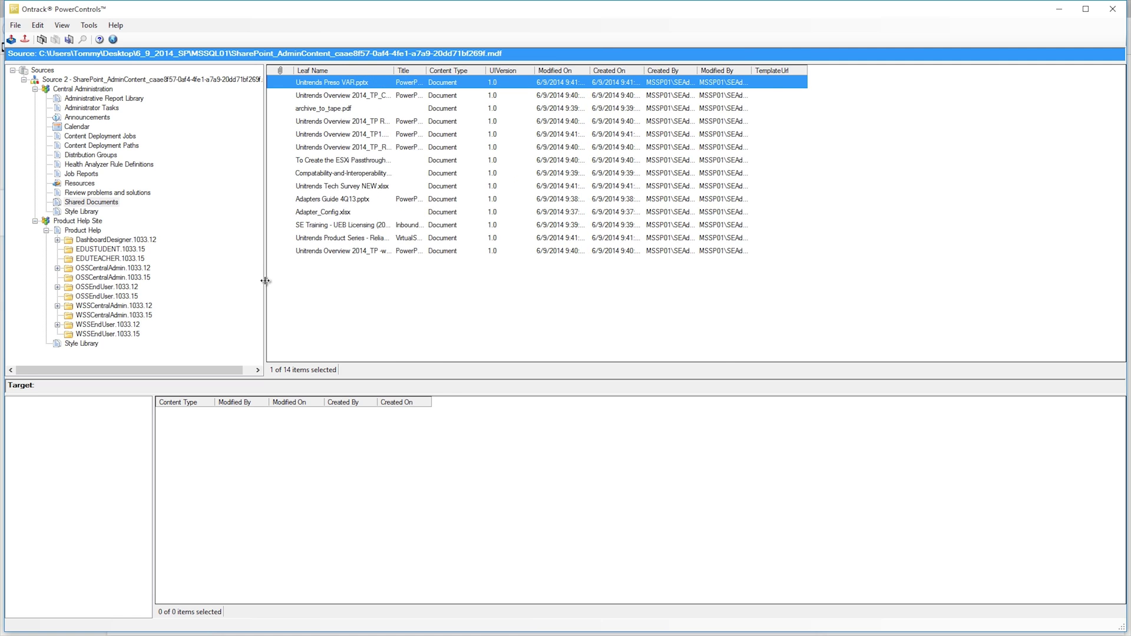
left_click(333, 151)
right_click(333, 150)
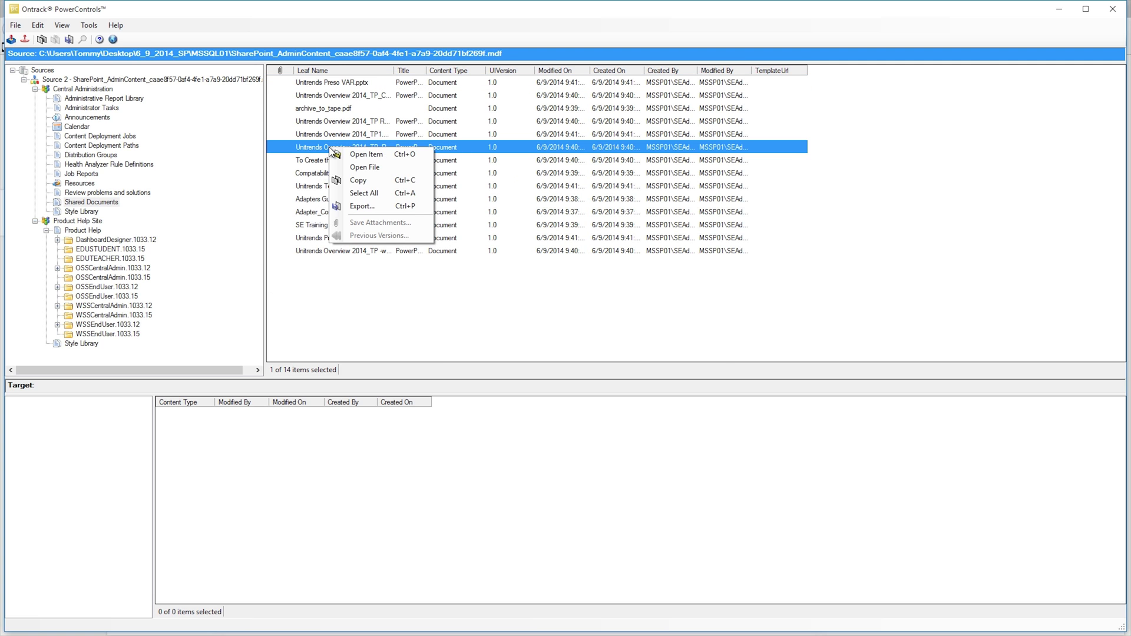
Export the Unitrends Overview document to Documents, save ExportReport.txt to the Desktop, and close PowerControls
left_click(370, 207)
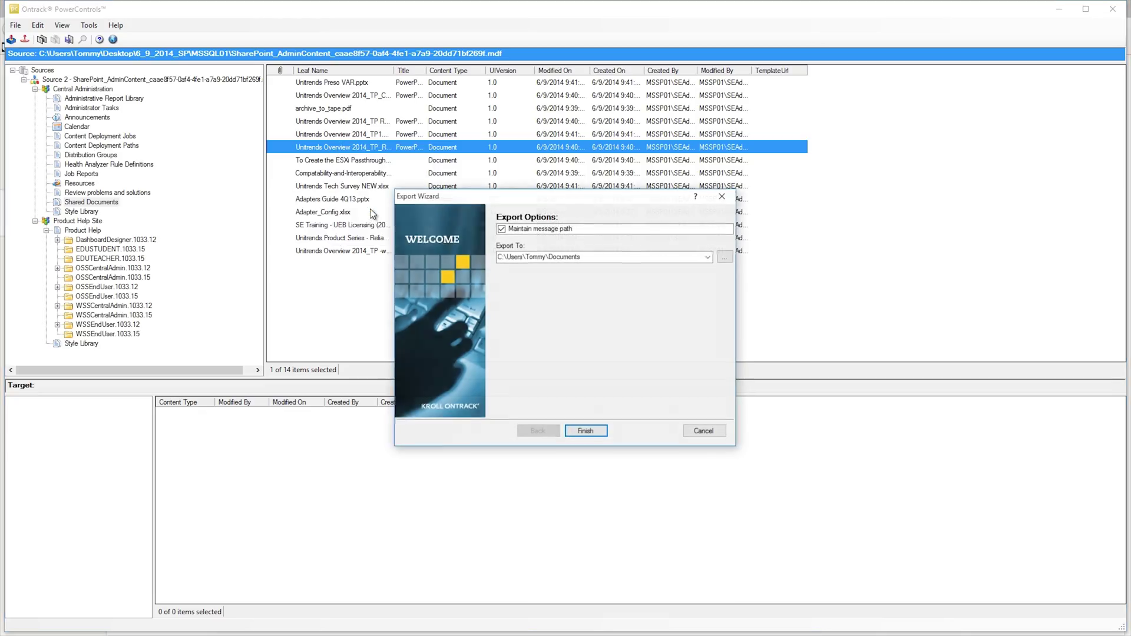
left_click(586, 431)
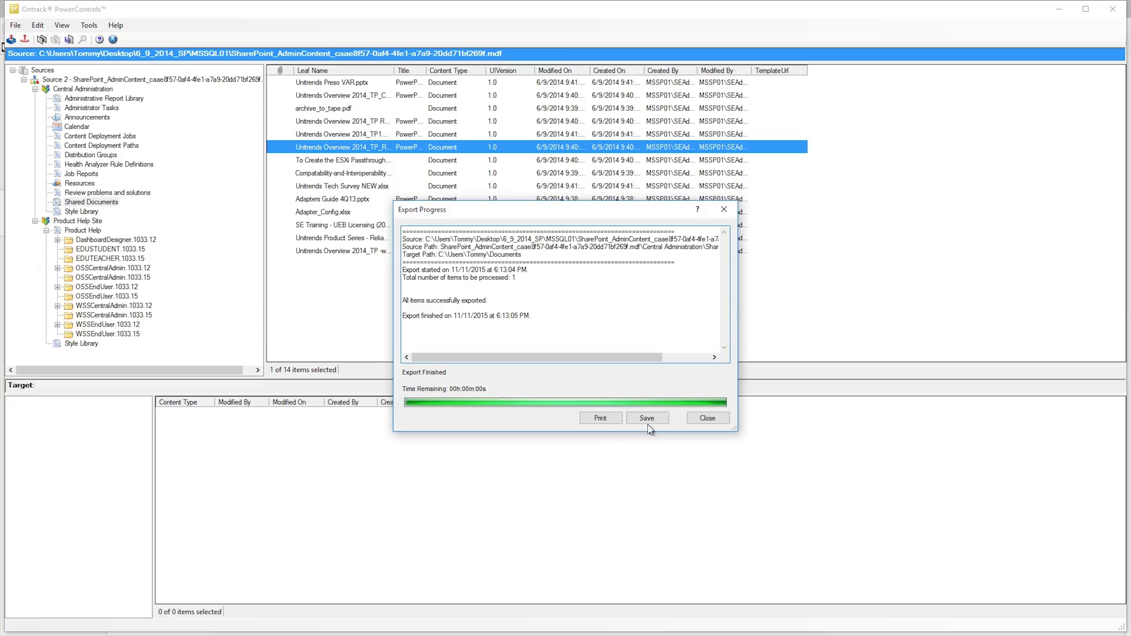
left_click(646, 418)
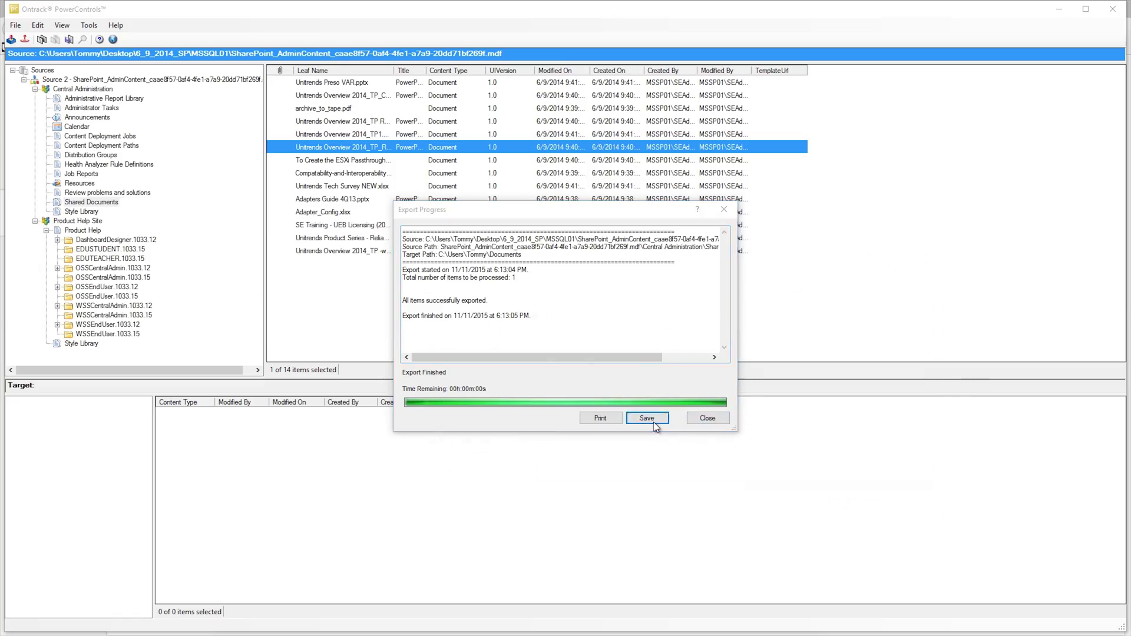
left_click(442, 302)
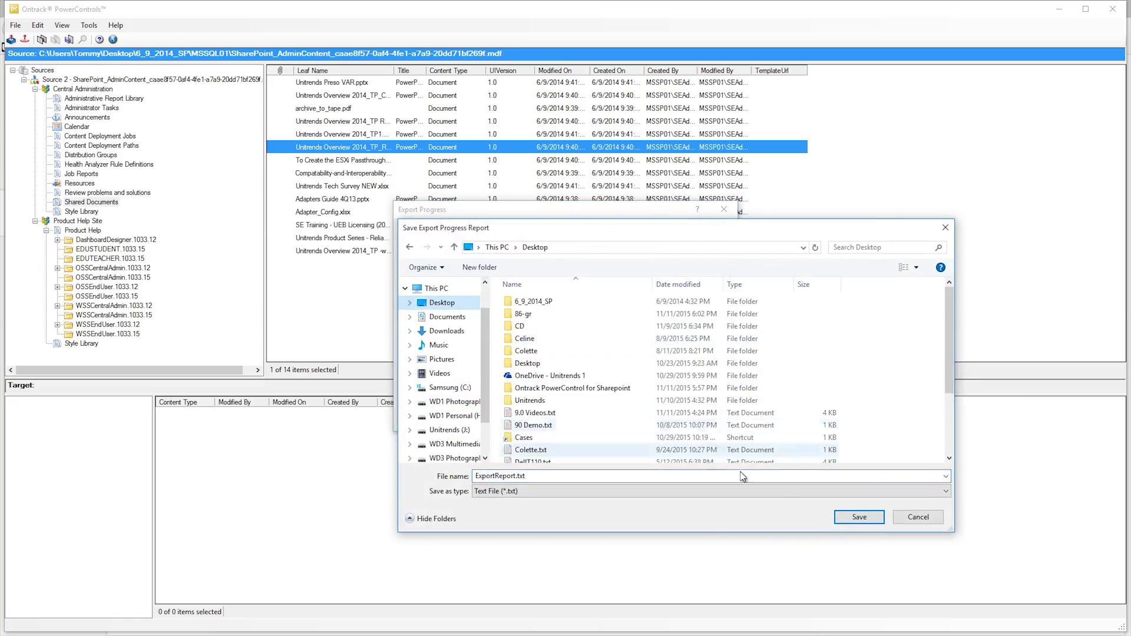
left_click(848, 524)
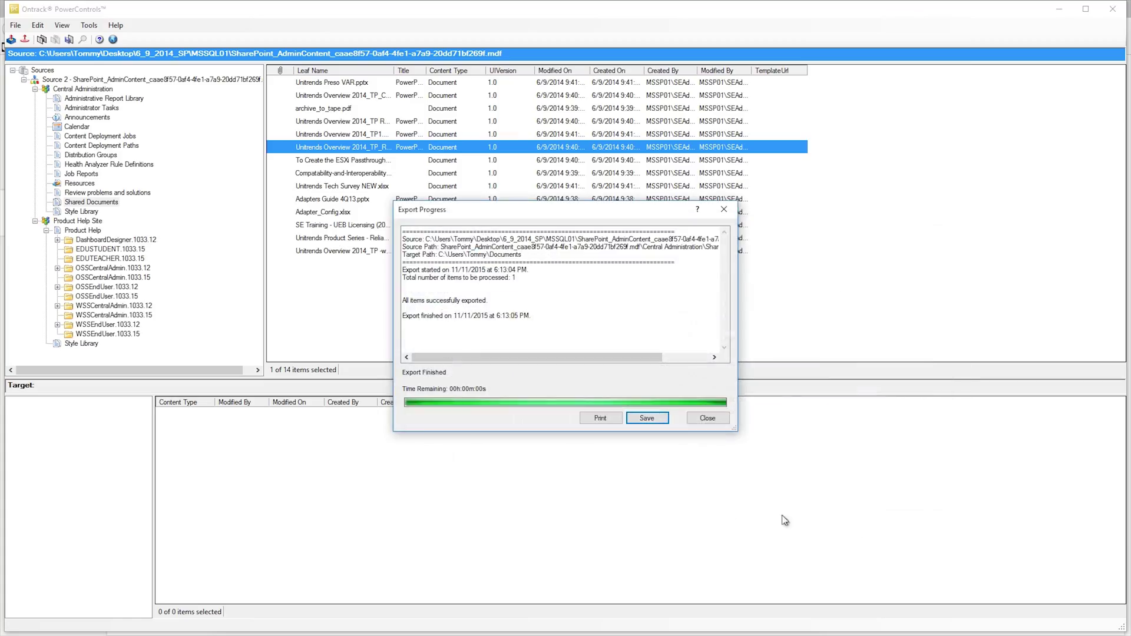
left_click(705, 420)
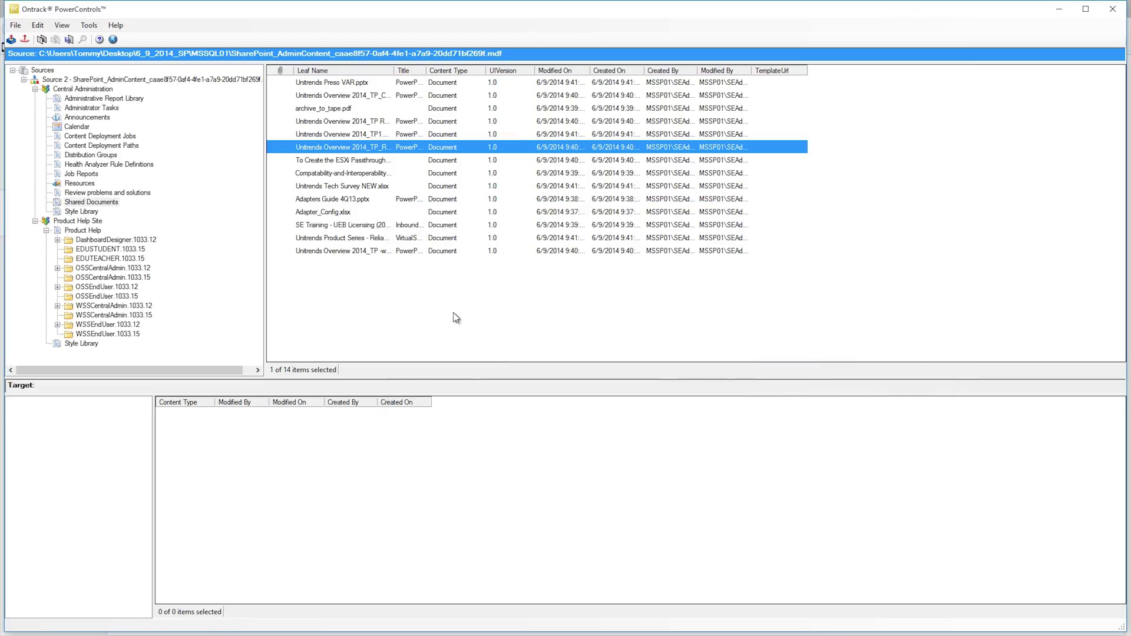
left_click(1112, 9)
Close PowerControls and remove the Farm FLR object in Unitrends, confirming the deletion
key("alt+F4")
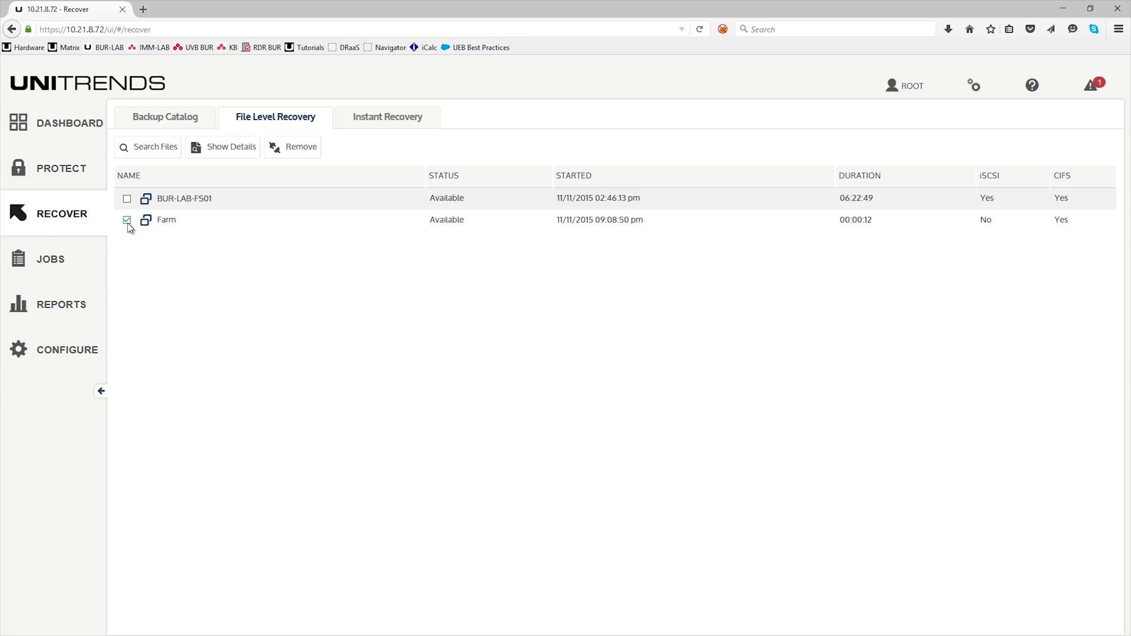
left_click(286, 148)
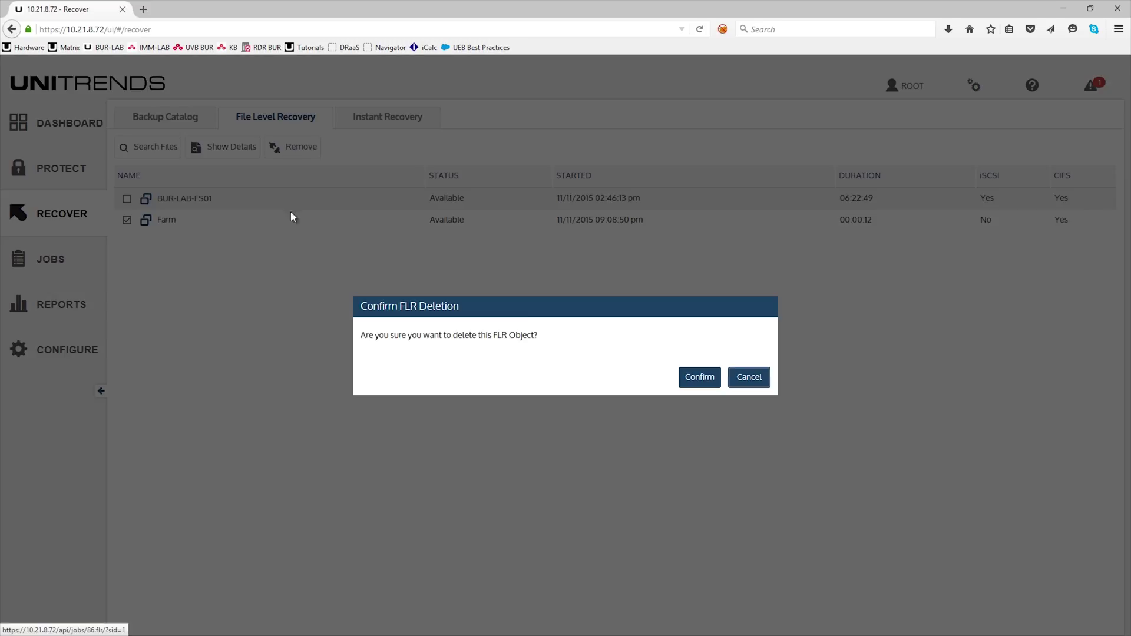
left_click(699, 378)
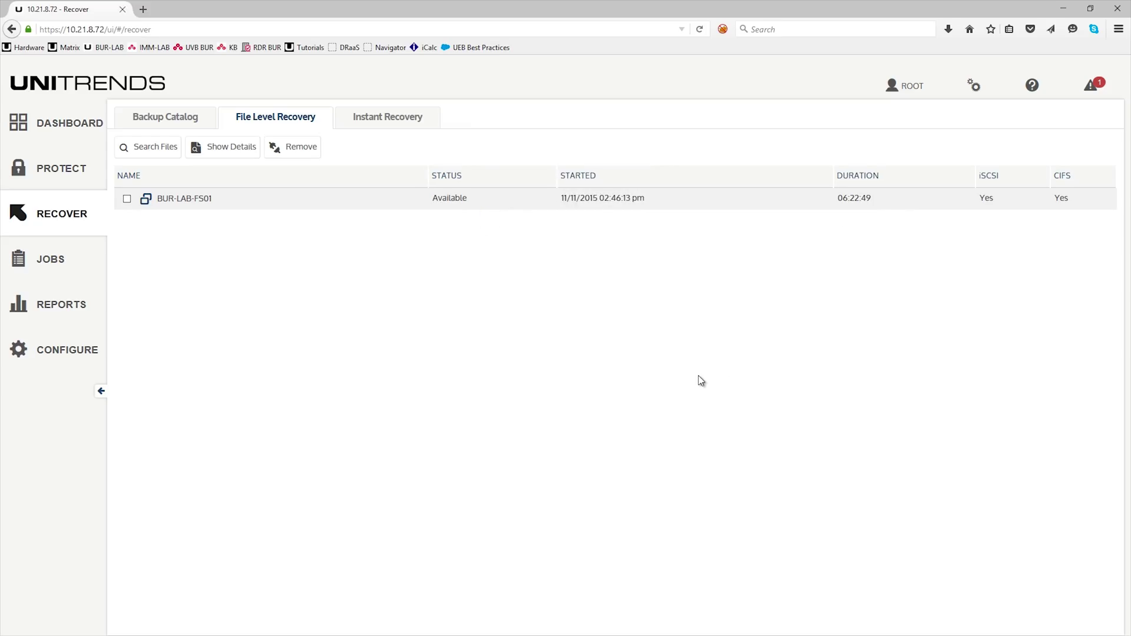